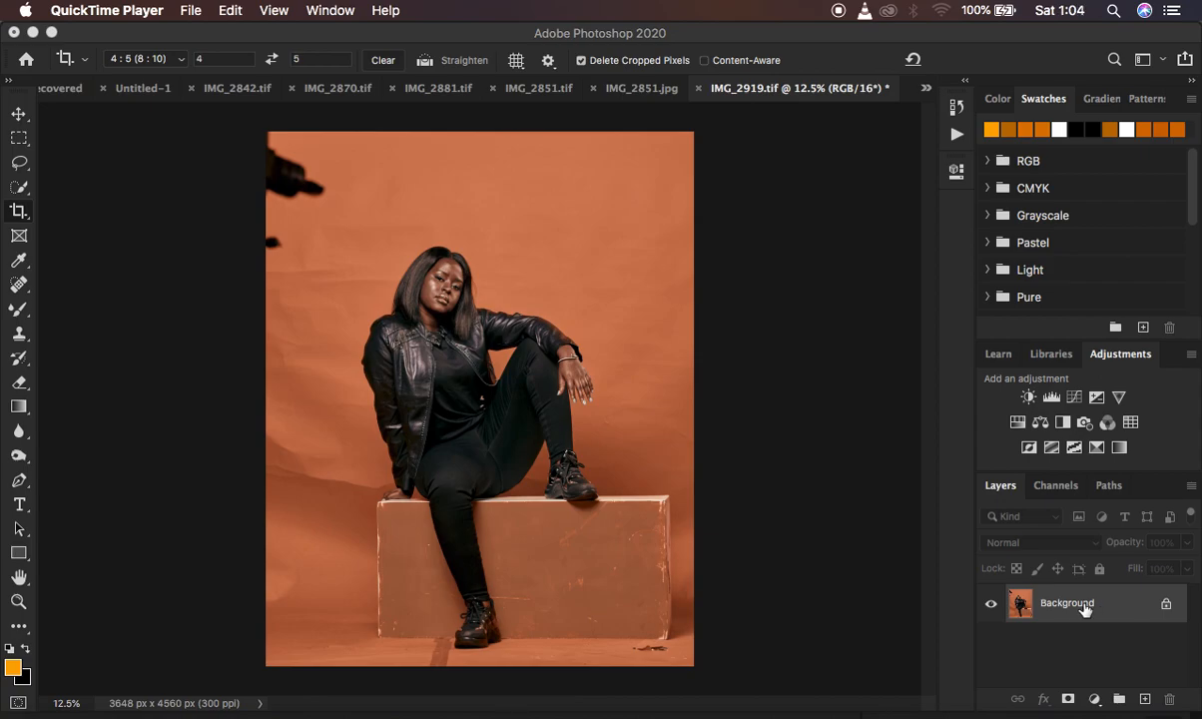
Duplicate the Background layer once, undoing the surplus second copy.
click(899, 567)
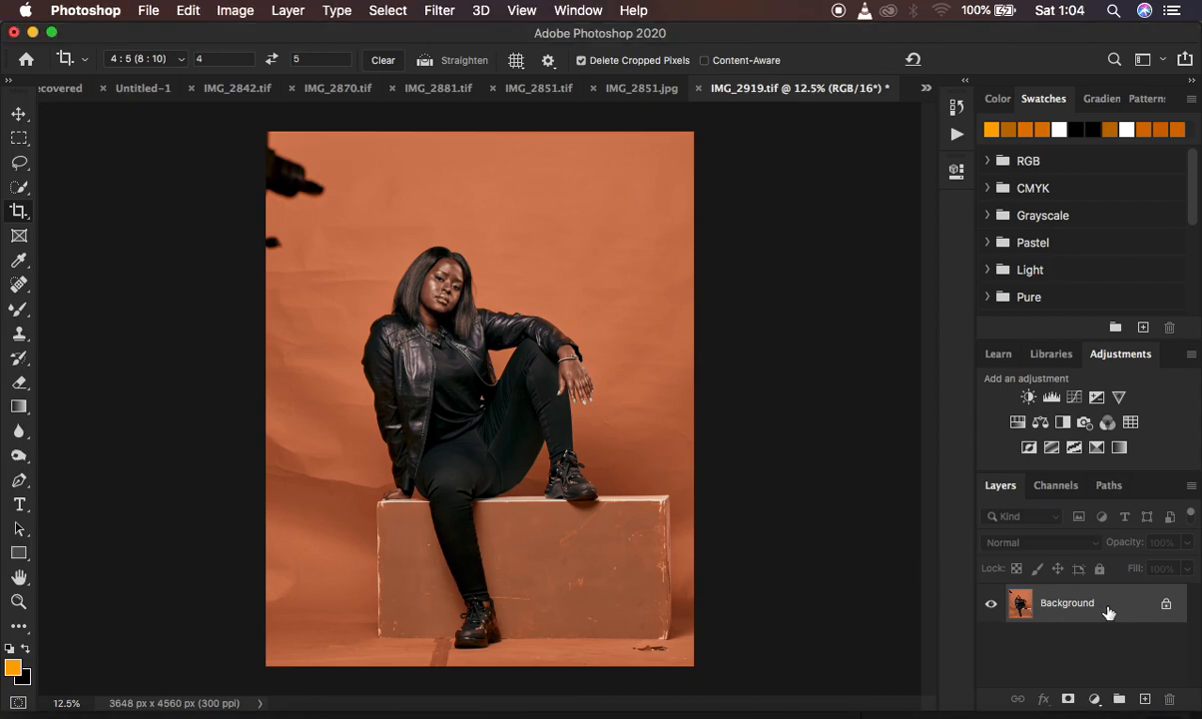
key(super+j)
drag(1108, 612, 1150, 702)
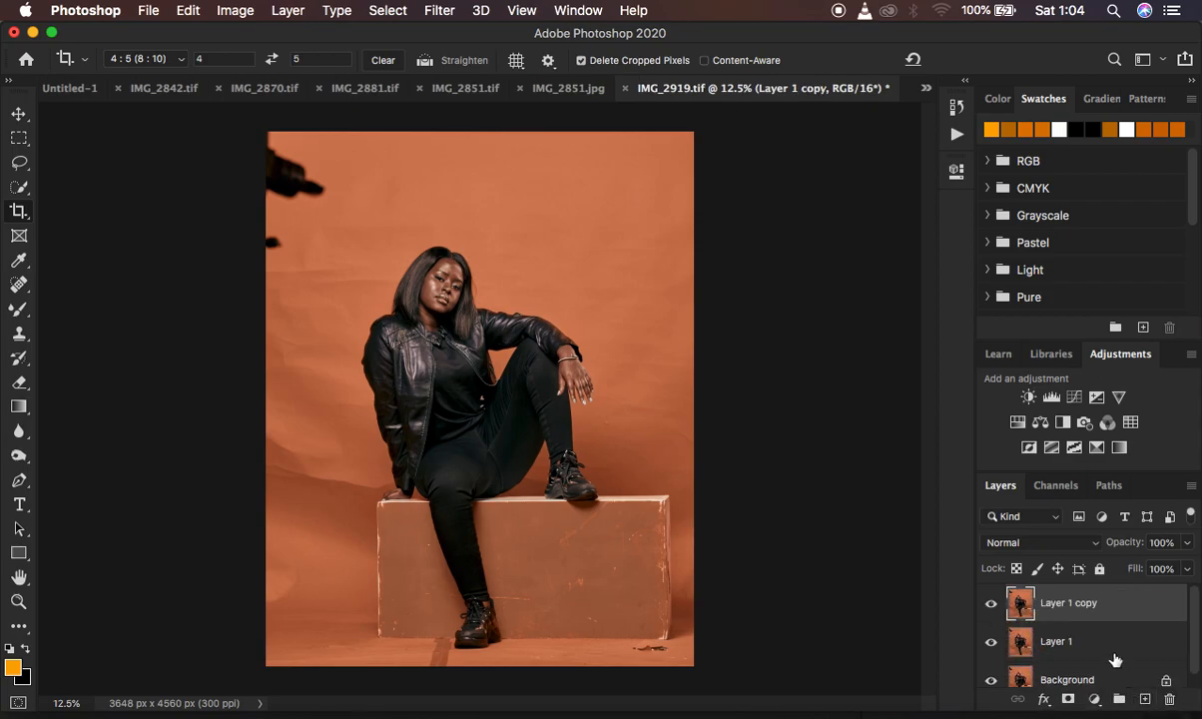
key(super+z)
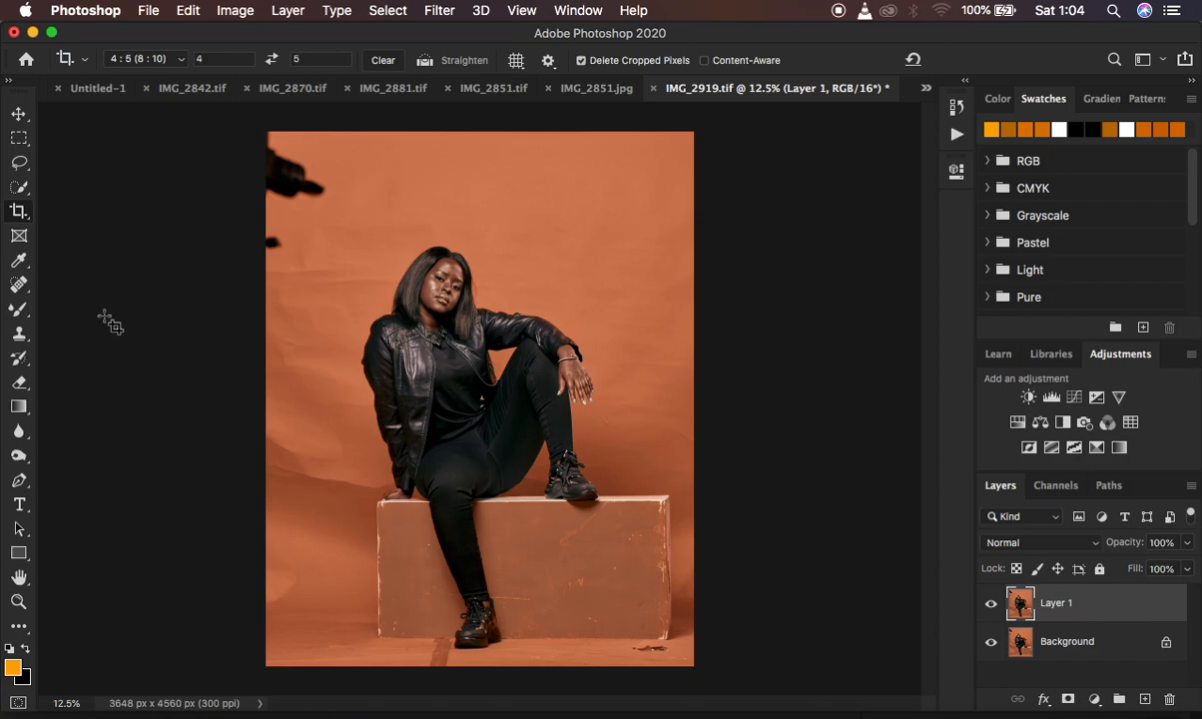
Patch out the dark equipment and the small dark blob intruding at the photo's upper-left edge, using clean backdrop texture.
click(18, 285)
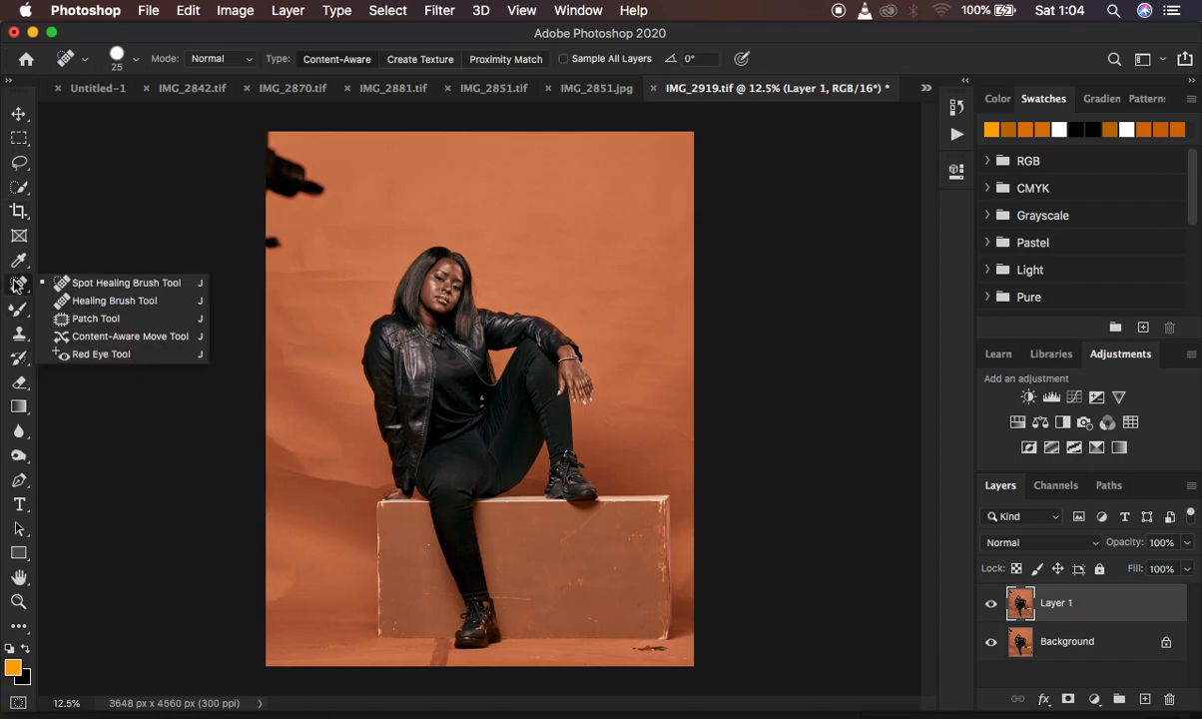
click(118, 320)
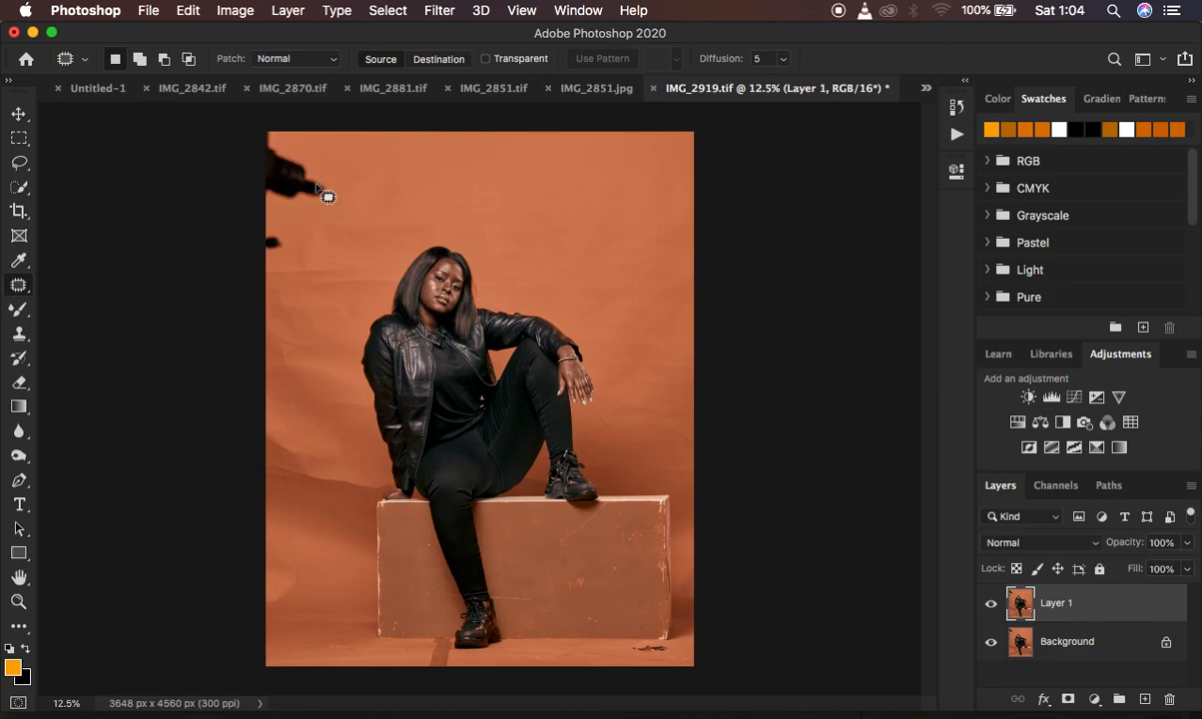
click(271, 140)
click(293, 146)
mouse_move(295, 146)
mouse_down()
mouse_move(257, 142)
mouse_move(257, 178)
mouse_move(281, 208)
mouse_move(323, 215)
mouse_move(322, 169)
mouse_move(267, 133)
mouse_up()
drag(305, 176, 390, 182)
key(ctrl+d)
drag(295, 222, 300, 195)
click(299, 196)
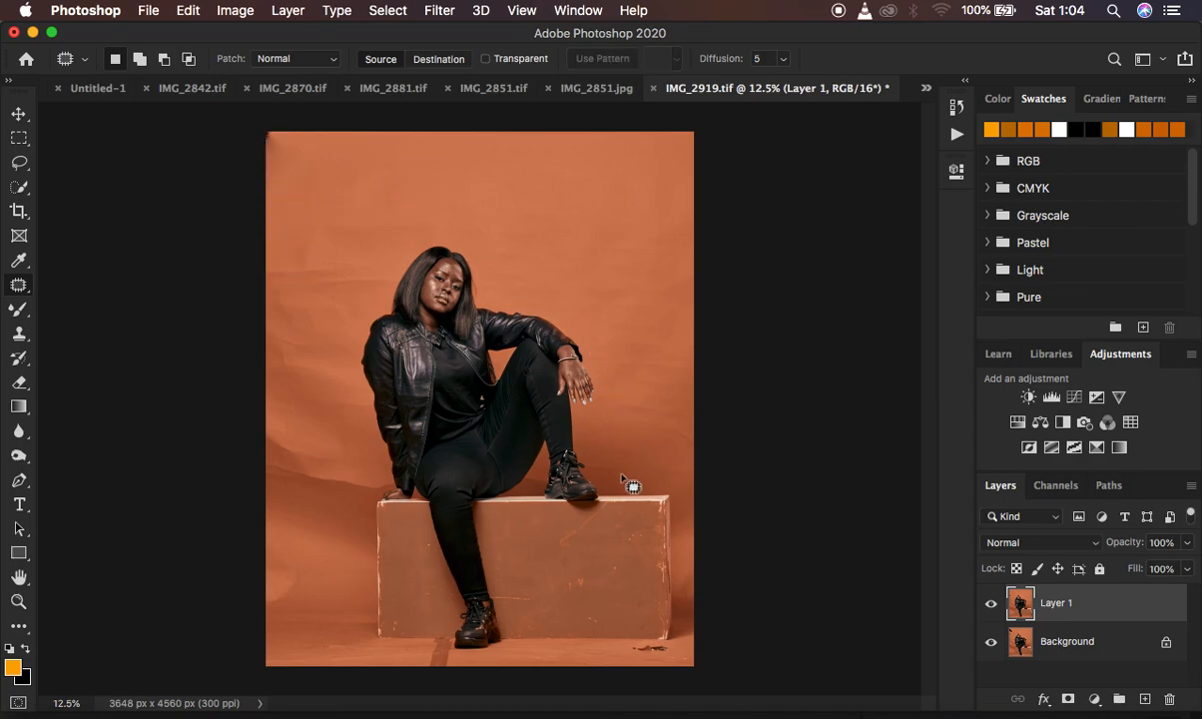
Patch away the marks on the floor below the box, near the front shoe and towards the lower-right corner.
drag(660, 644, 615, 649)
click(620, 655)
drag(450, 654, 403, 654)
click(404, 653)
drag(442, 645, 408, 644)
key(super+d)
mouse_move(674, 647)
mouse_down()
mouse_move(649, 657)
mouse_move(688, 654)
mouse_up()
click(688, 655)
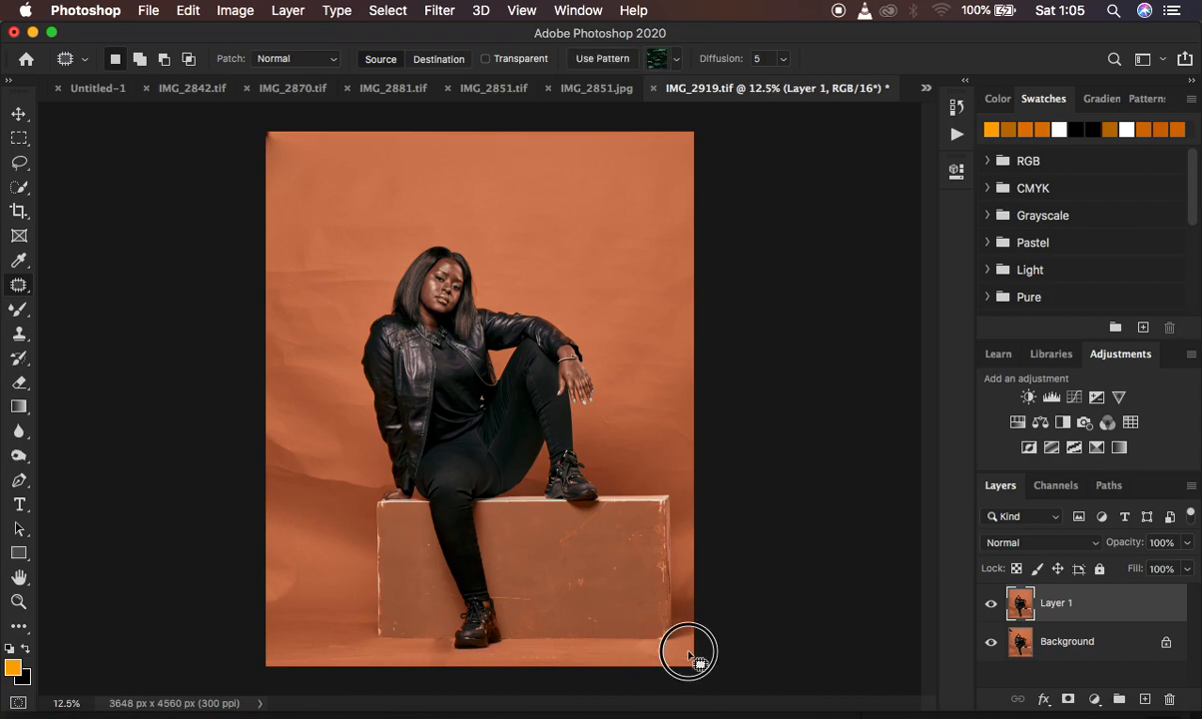
Patch the creases and dark folds in the backdrop along the left side of the photo, from head height down to the box.
mouse_move(288, 333)
mouse_down()
mouse_move(316, 368)
mouse_move(294, 333)
mouse_move(290, 389)
mouse_up()
click(292, 389)
mouse_move(304, 252)
mouse_down()
mouse_move(286, 294)
mouse_move(357, 276)
mouse_move(313, 224)
mouse_up()
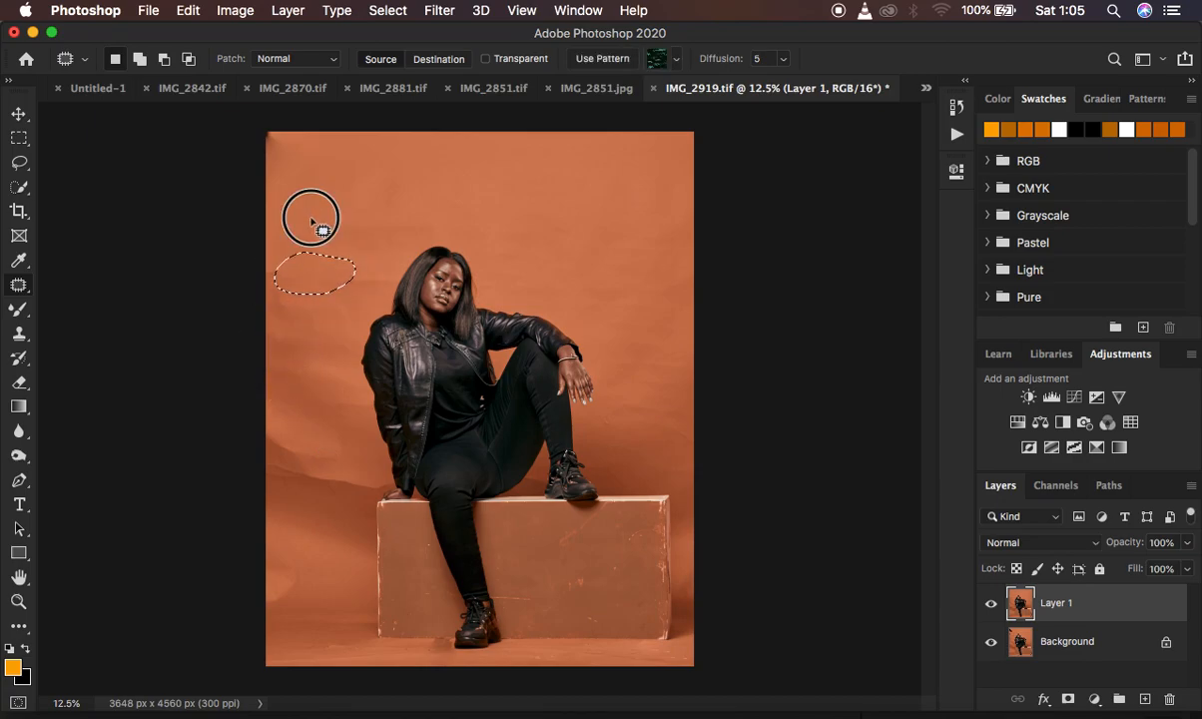
mouse_move(304, 437)
mouse_down()
mouse_move(290, 429)
mouse_move(312, 483)
mouse_move(325, 442)
mouse_move(305, 414)
mouse_up()
mouse_move(317, 449)
mouse_down()
mouse_move(308, 522)
mouse_move(335, 473)
mouse_move(331, 488)
mouse_move(357, 496)
mouse_move(382, 489)
mouse_move(370, 475)
mouse_move(340, 514)
mouse_up()
click(320, 503)
key(ctrl+d)
click(281, 550)
drag(280, 550, 299, 562)
drag(288, 571, 327, 577)
key(ctrl+d)
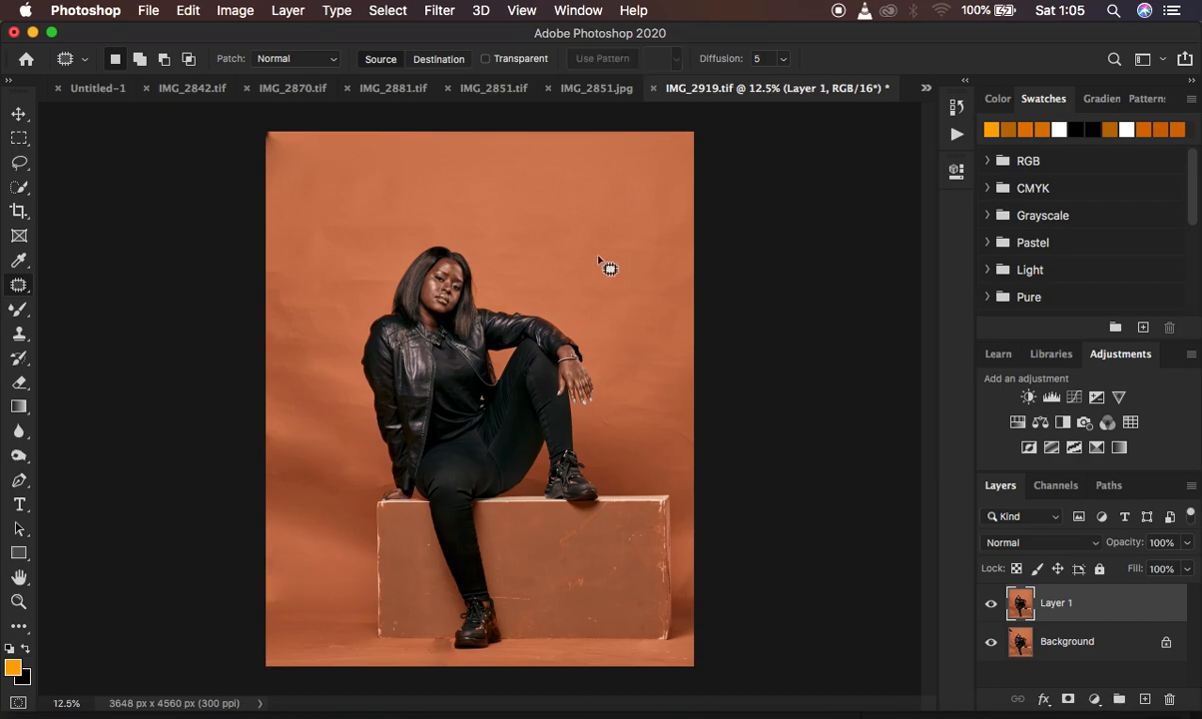
Patch the remaining dark spot in the photo's upper-left corner and clear the selection.
mouse_move(284, 118)
mouse_down()
mouse_move(253, 145)
mouse_move(300, 134)
mouse_up()
key(ctrl+d)
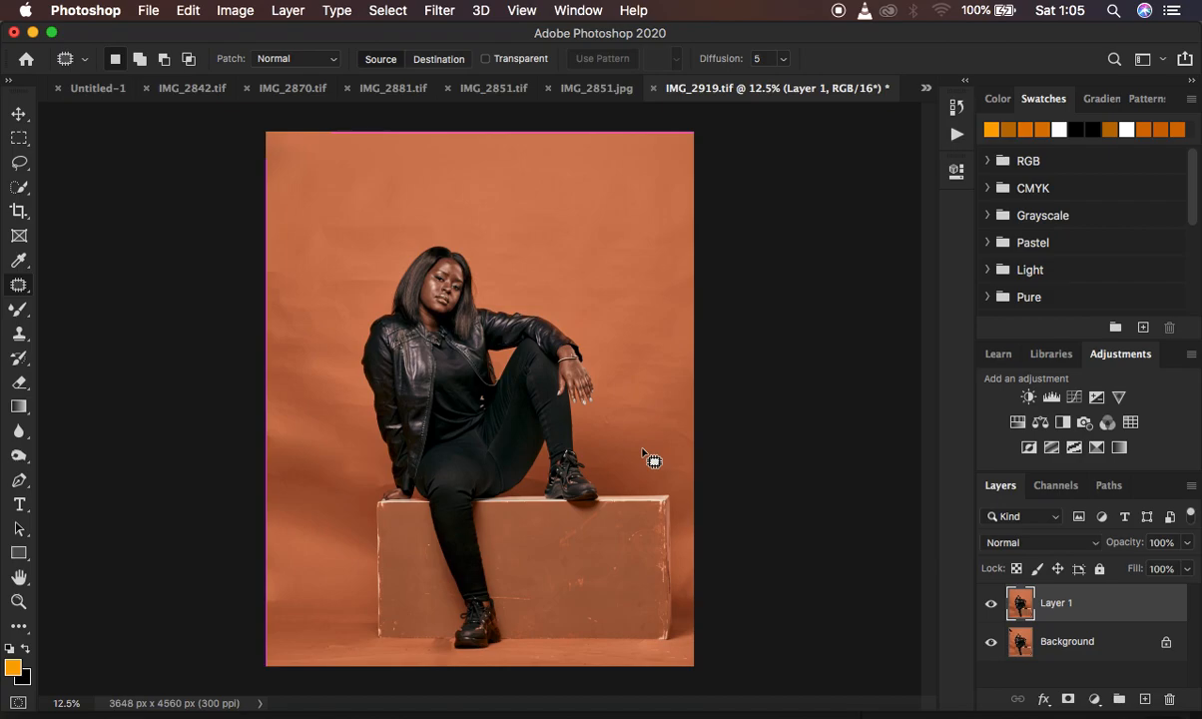
key(super+minus)
key(super+equal)
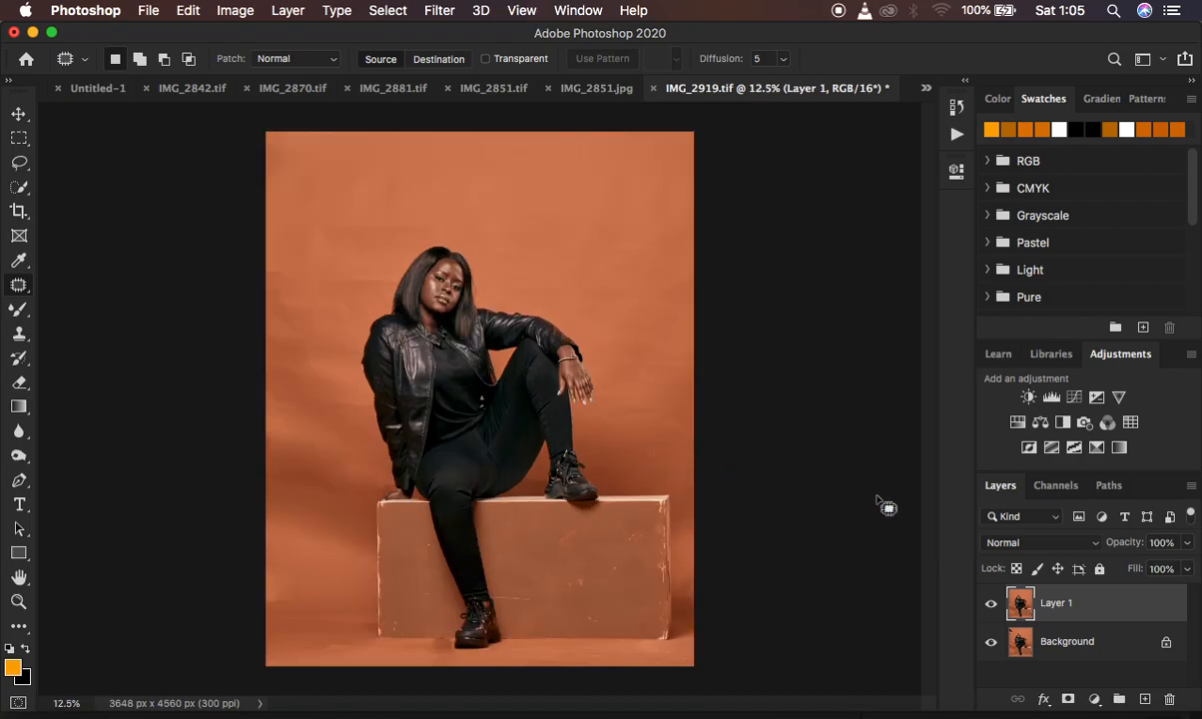
Add a Black & White adjustment layer with Reds at -56 and Yellows slightly reduced.
click(1096, 702)
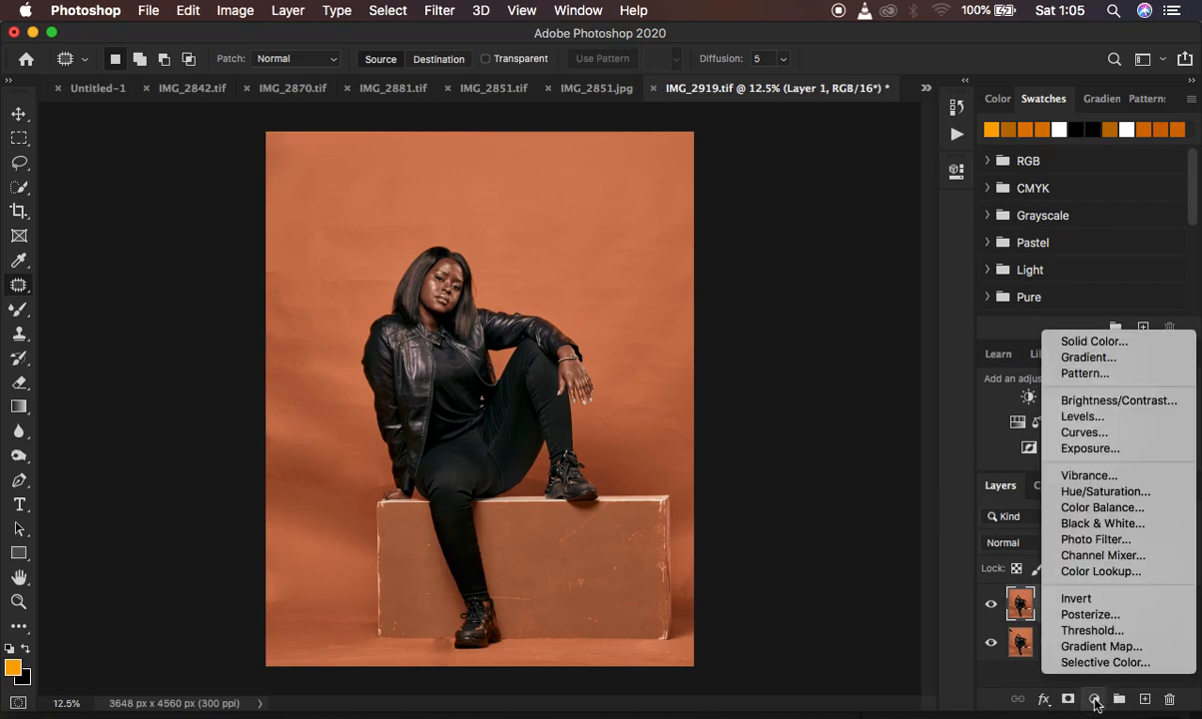
click(1094, 524)
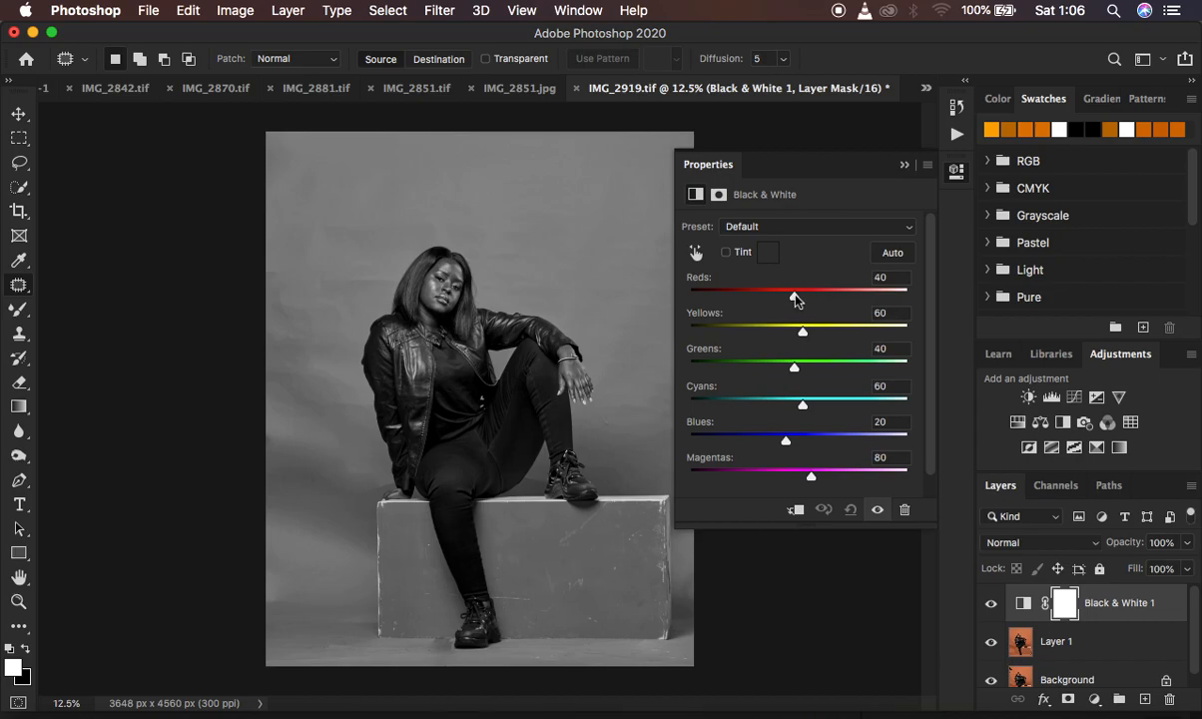
drag(795, 298, 753, 295)
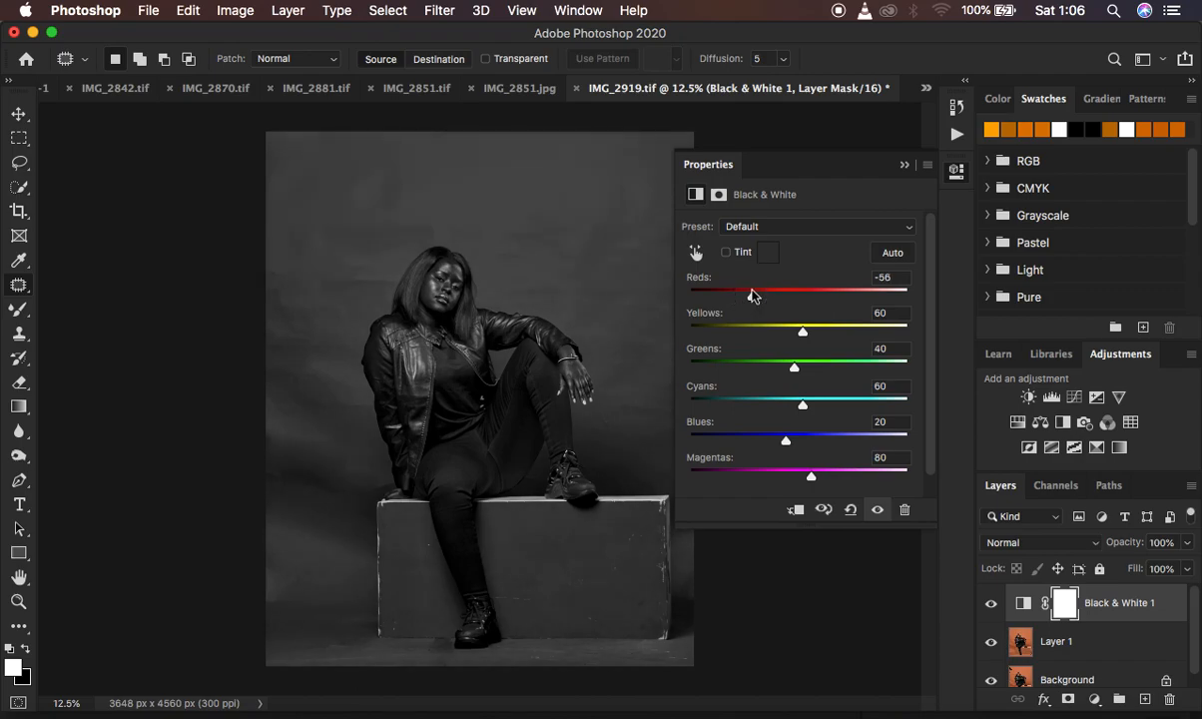
mouse_move(804, 332)
mouse_down()
mouse_move(781, 330)
mouse_move(798, 332)
mouse_up()
click(797, 332)
click(905, 166)
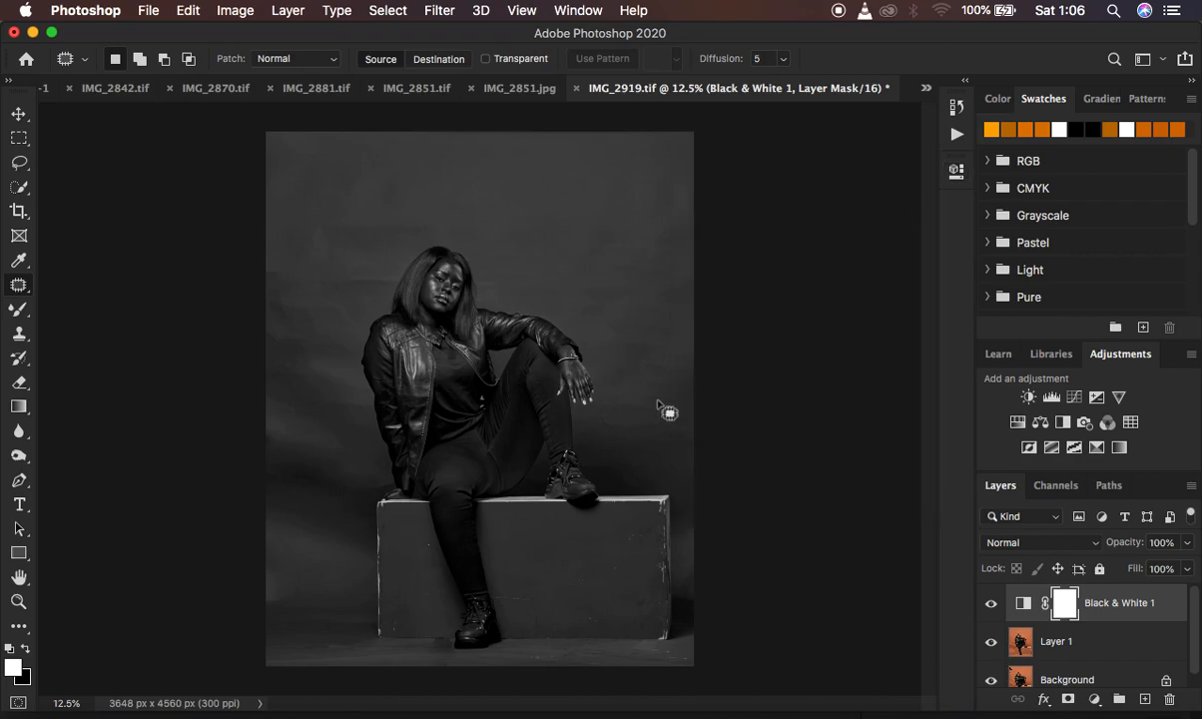
Set up the Mixer Brush on Layer 1 with a soft tip at 0% hardness and clean the brush.
click(1095, 644)
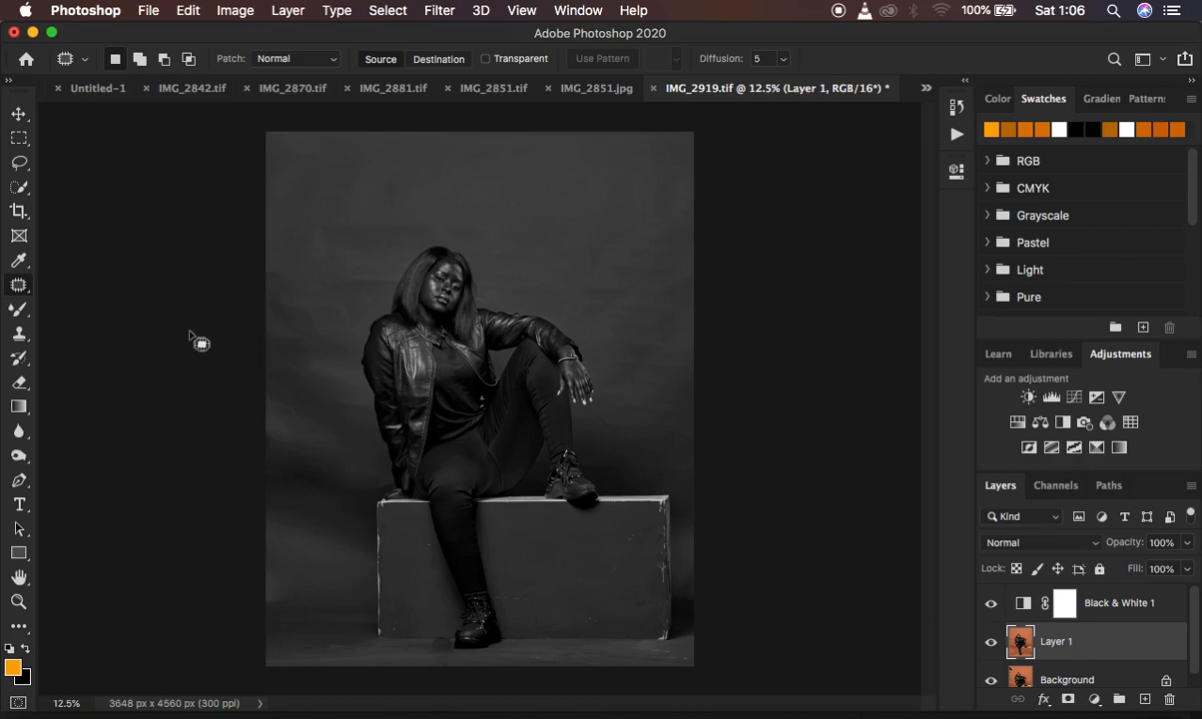
click(16, 311)
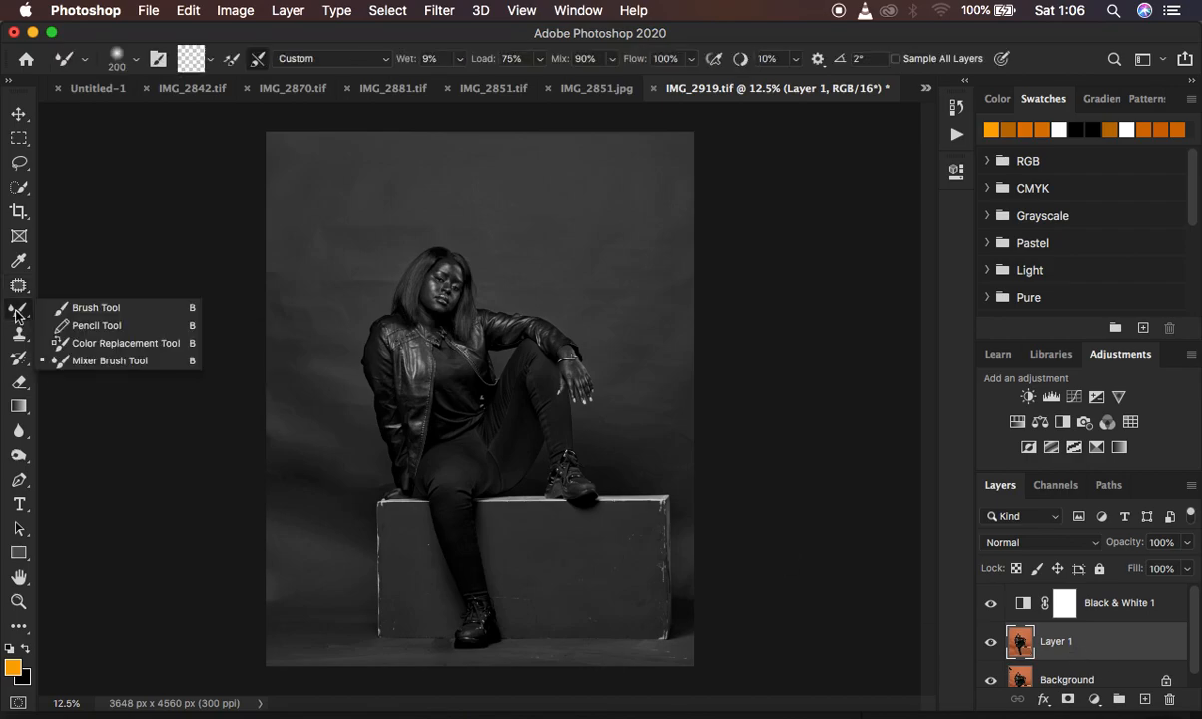
click(93, 361)
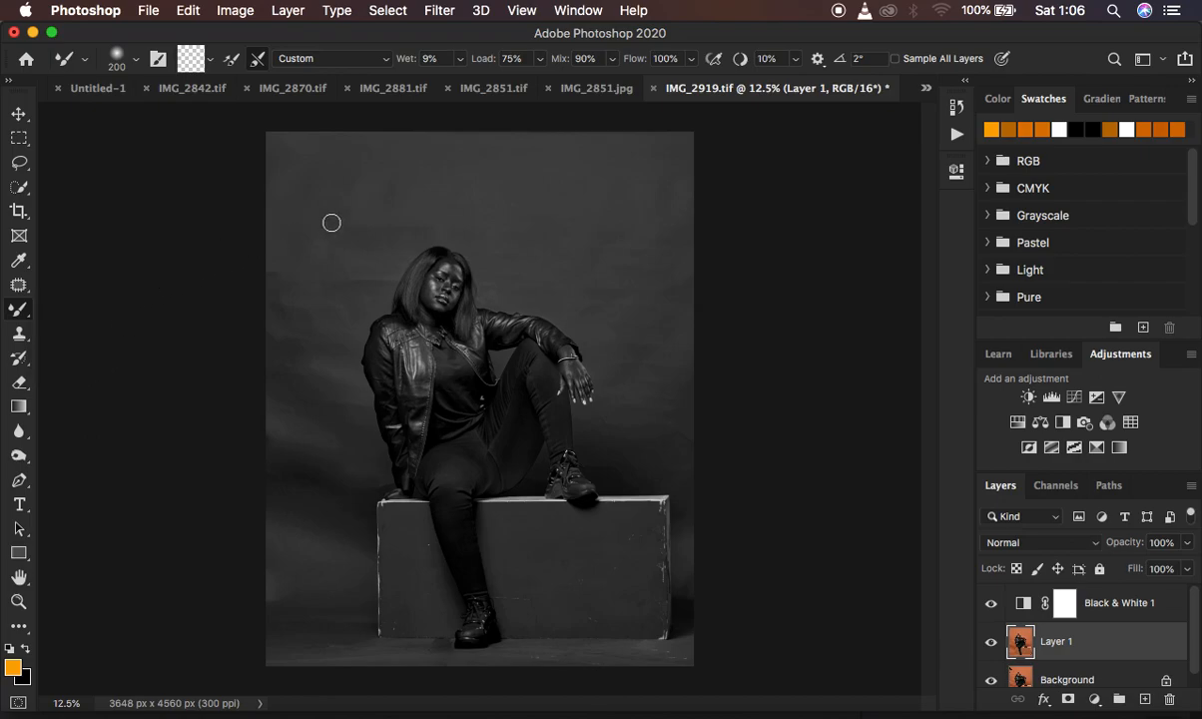
click(17, 312)
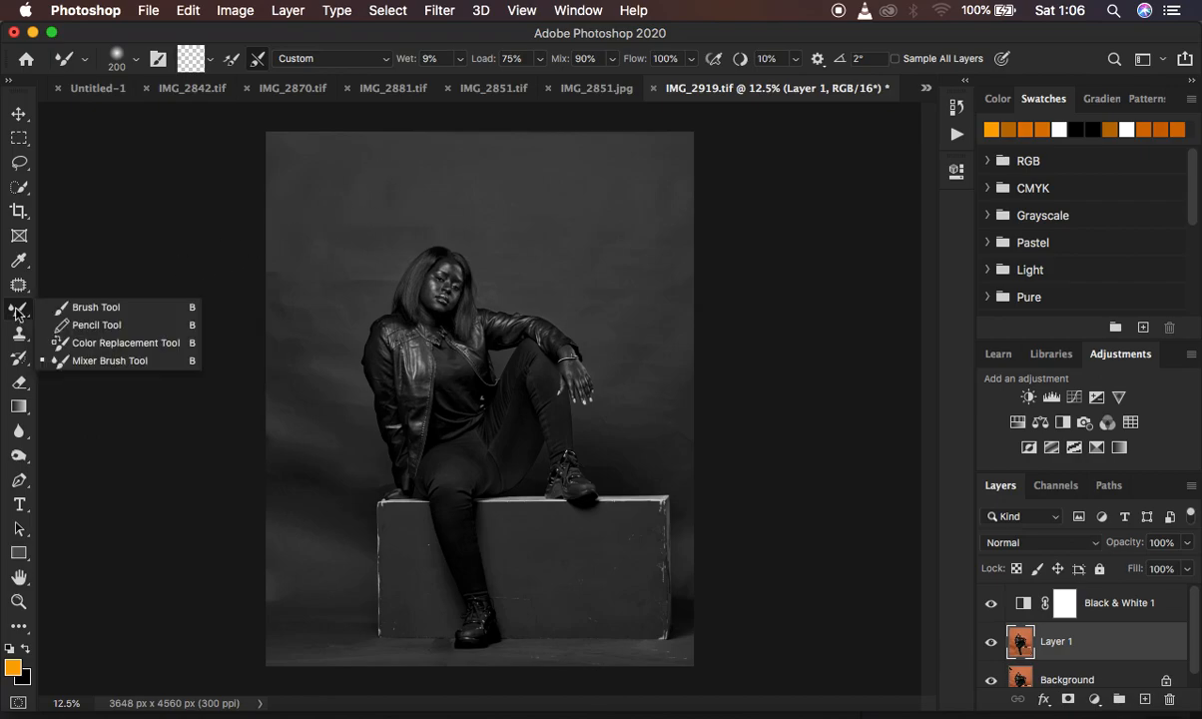
click(105, 361)
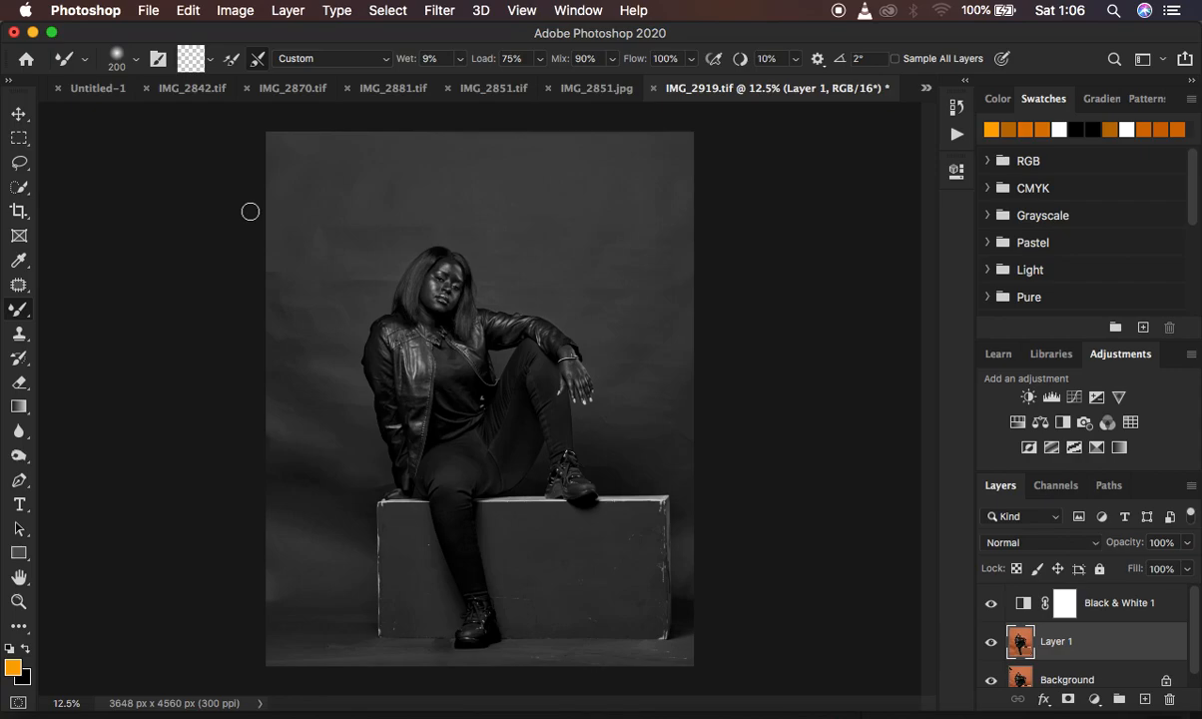
click(138, 62)
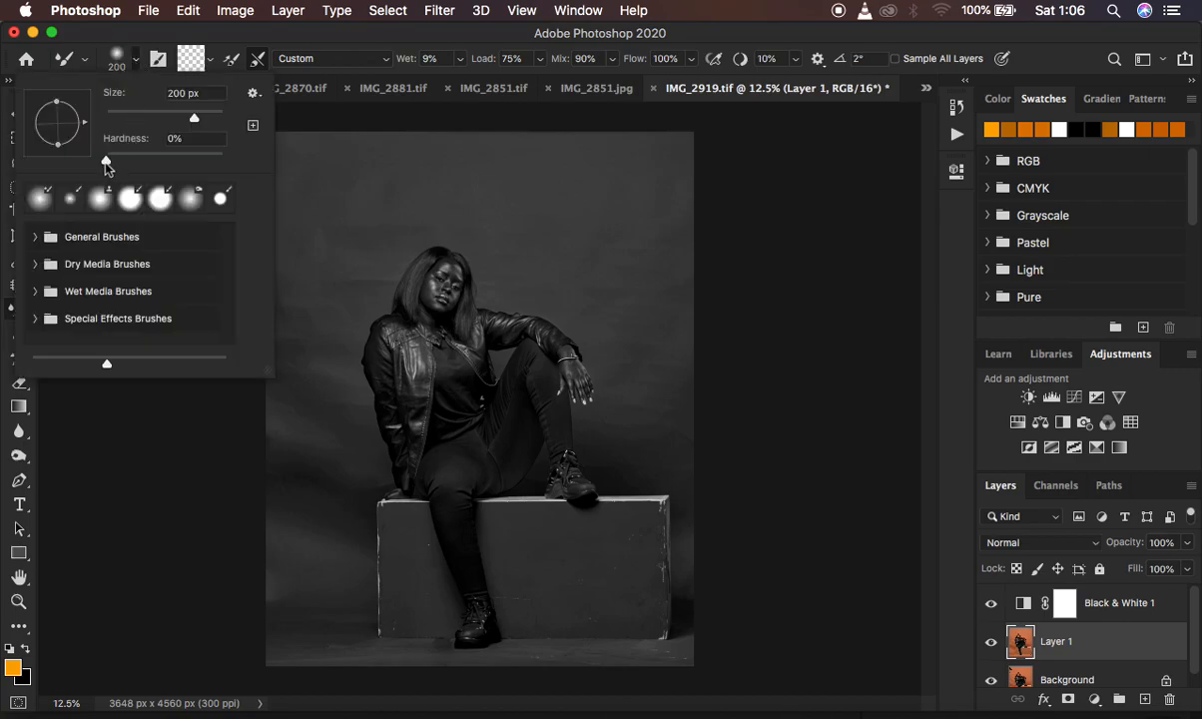
click(135, 60)
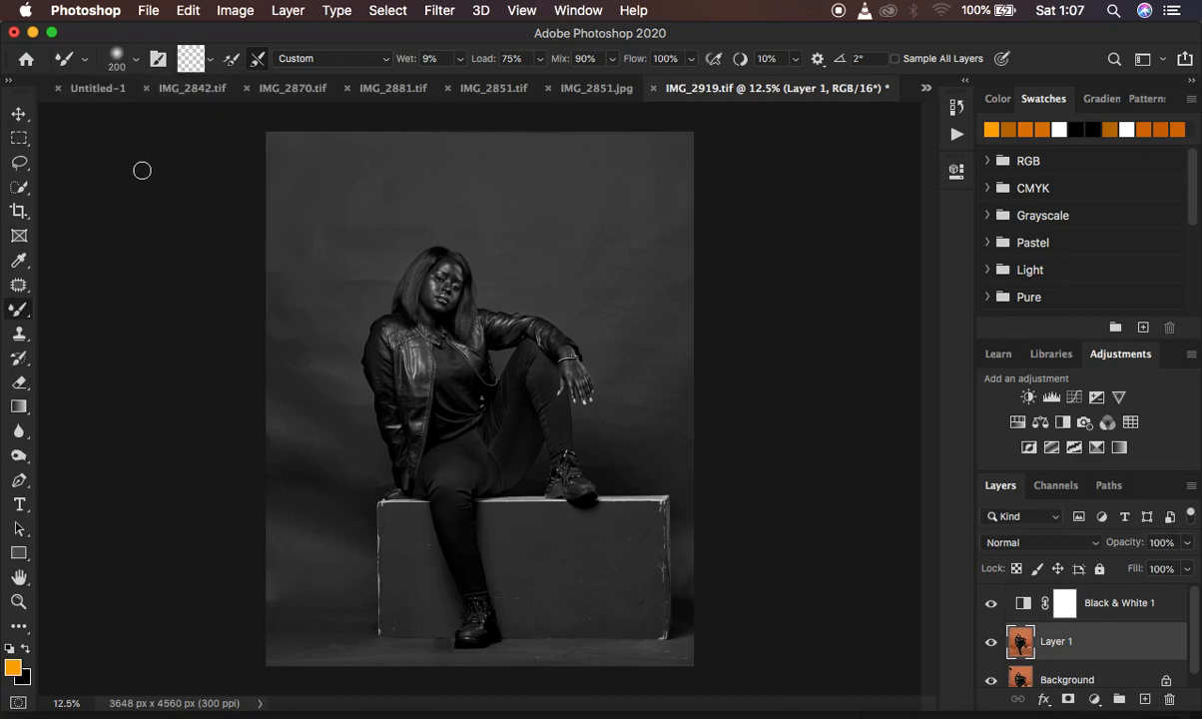
click(211, 62)
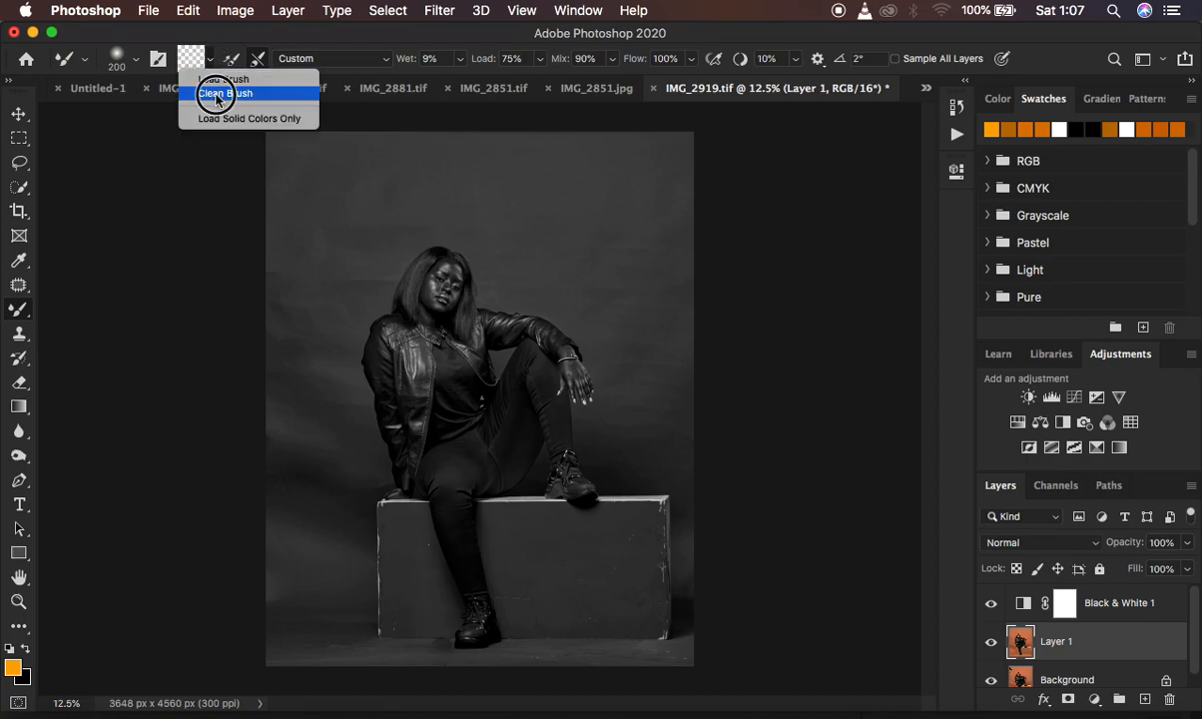
click(217, 94)
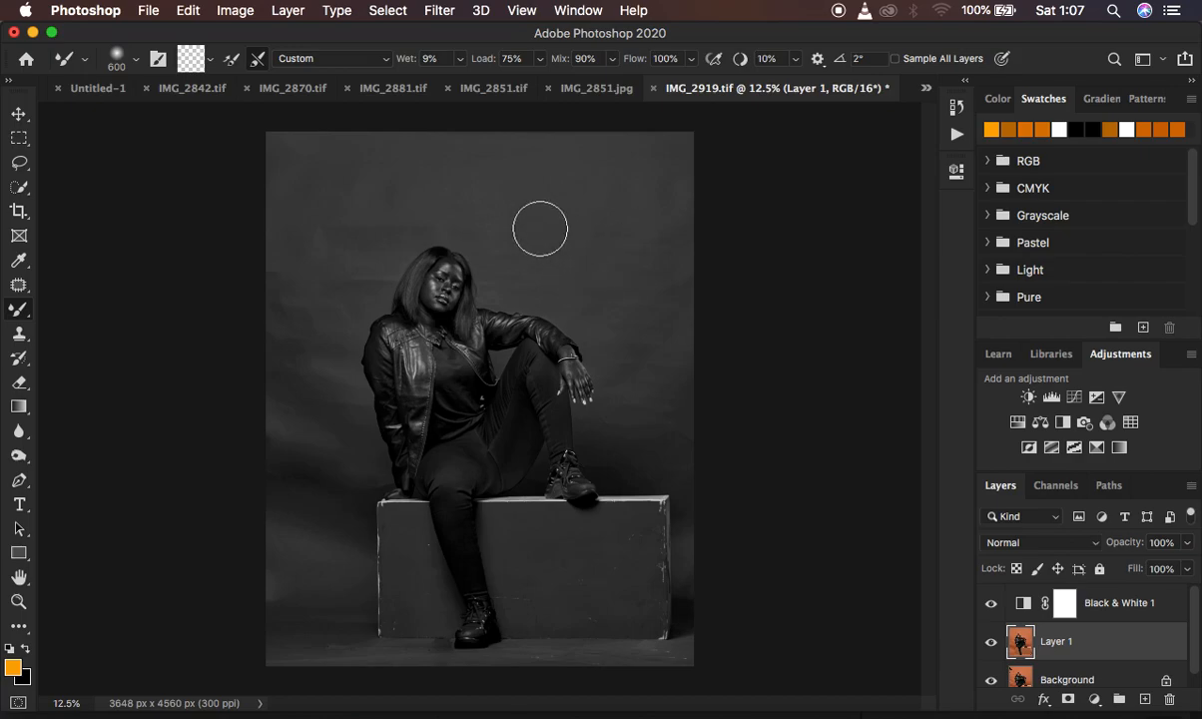
Smooth the backdrop to the right of the woman with the Mixer Brush at 700 px.
key(bracketright)
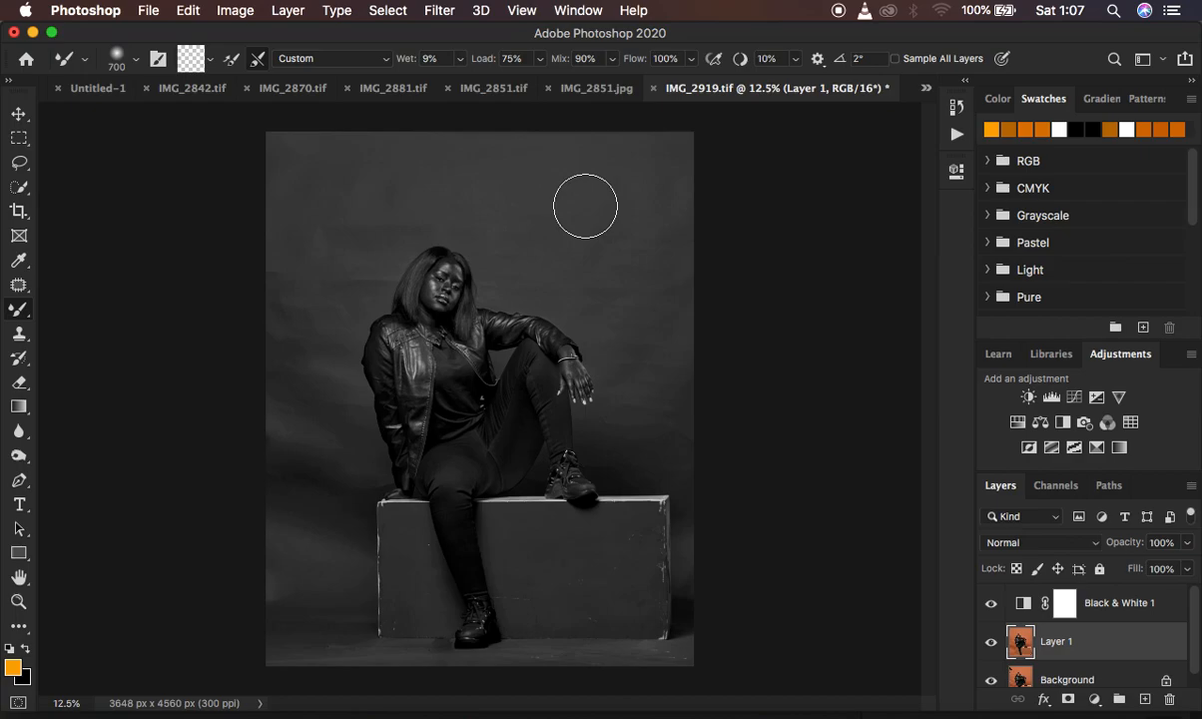
mouse_move(633, 228)
mouse_down()
mouse_move(634, 248)
mouse_move(644, 234)
mouse_move(577, 196)
mouse_move(601, 200)
mouse_move(590, 210)
mouse_move(621, 233)
mouse_move(648, 210)
mouse_move(652, 230)
mouse_move(629, 214)
mouse_move(579, 242)
mouse_move(590, 265)
mouse_move(660, 284)
mouse_up()
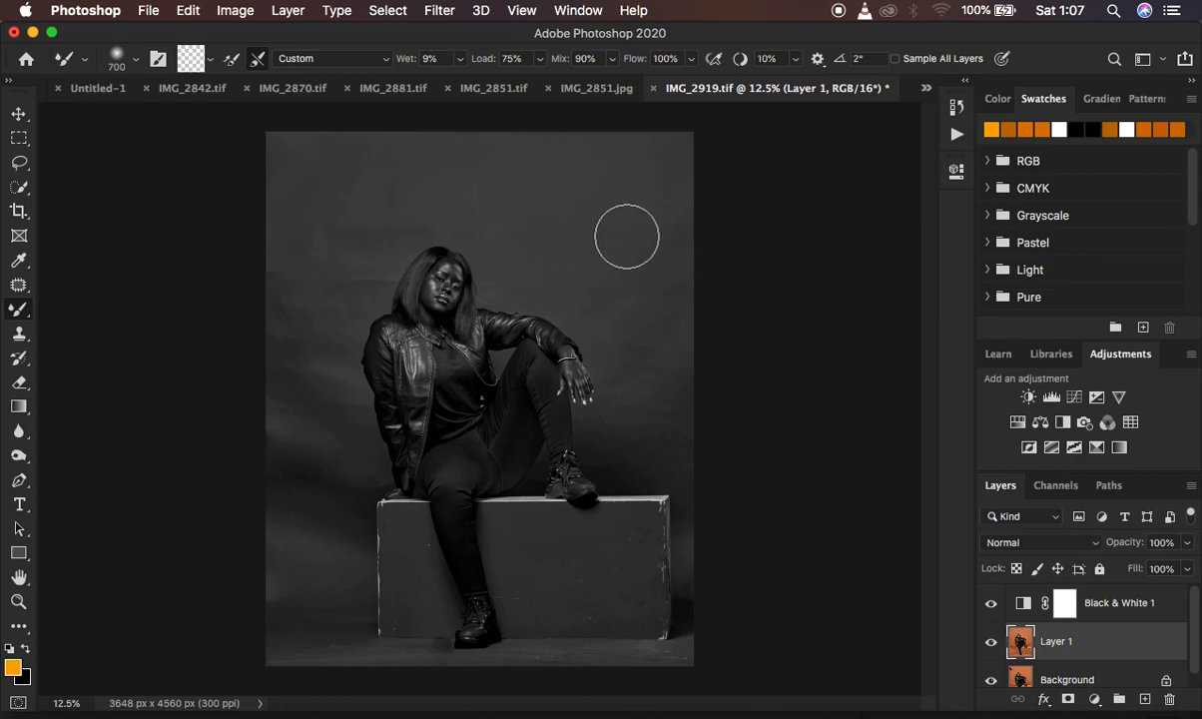
mouse_move(601, 277)
mouse_down()
mouse_move(593, 287)
mouse_move(646, 329)
mouse_up()
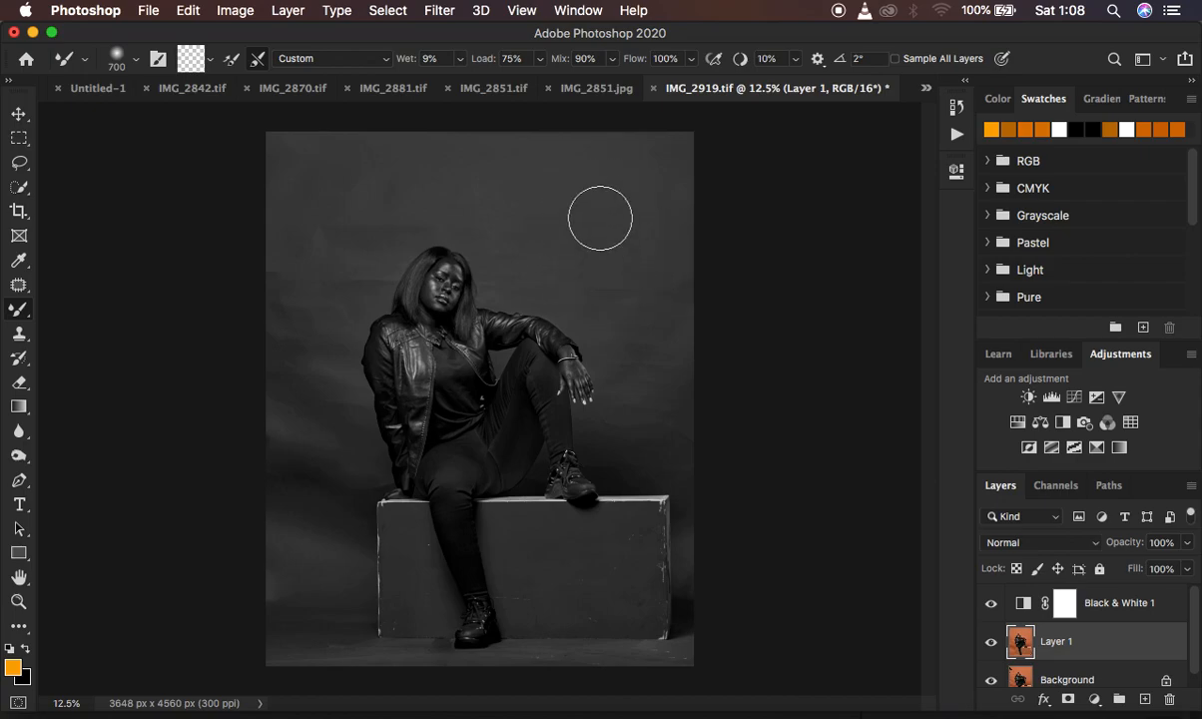
mouse_move(633, 326)
mouse_down()
mouse_move(634, 357)
mouse_move(660, 365)
mouse_move(636, 312)
mouse_move(639, 382)
mouse_move(656, 392)
mouse_move(640, 402)
mouse_move(659, 404)
mouse_move(638, 377)
mouse_move(636, 392)
mouse_move(647, 389)
mouse_up()
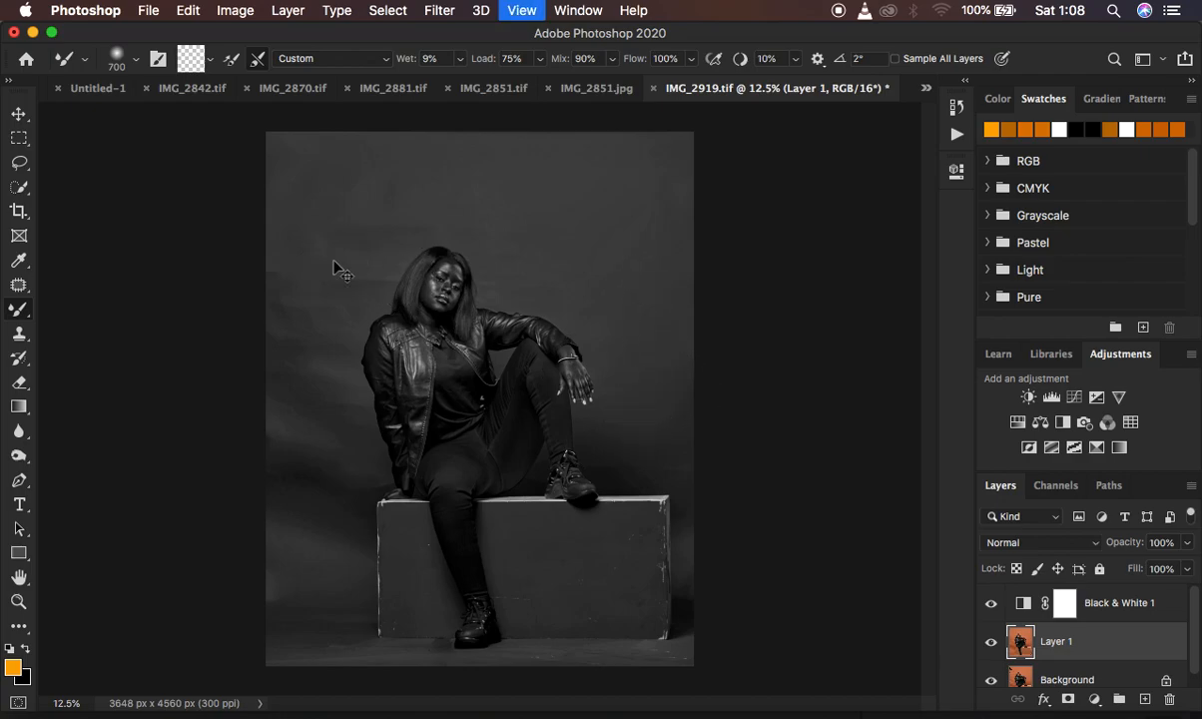
Reduce the Mixer Brush to 500 px and blend the backdrop above the box's right end and beside the woman's hair.
key(super+equal)
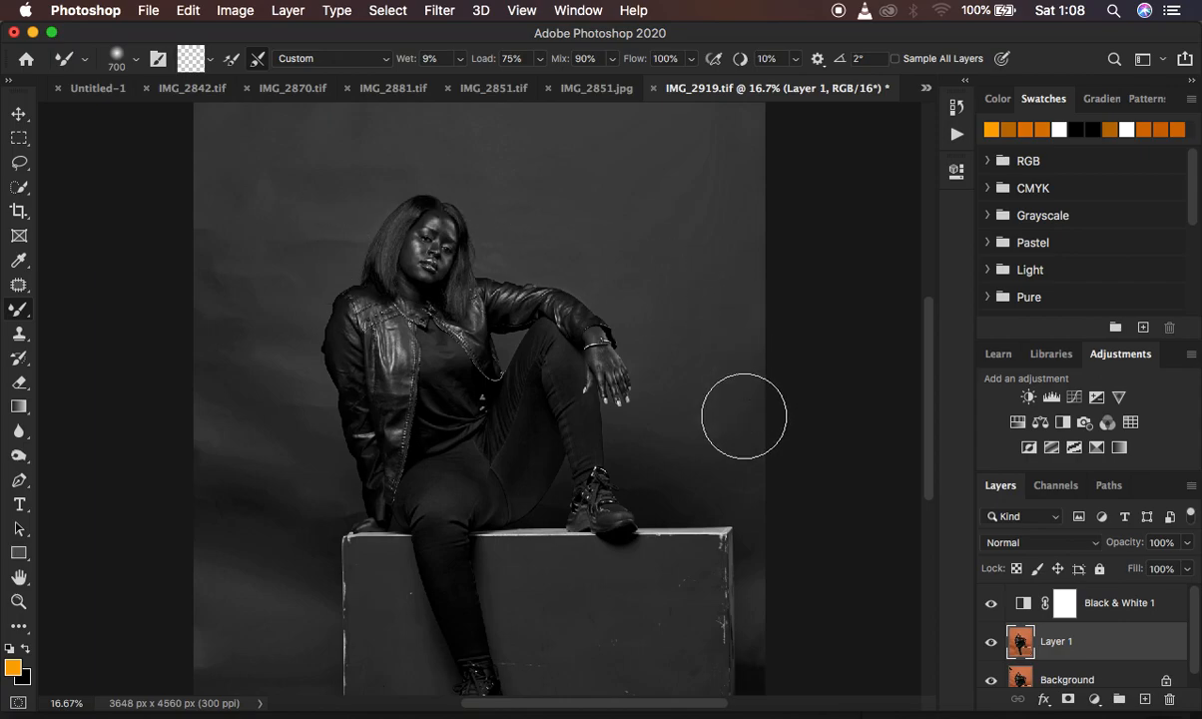
key(bracketleft)
key(bracketleft)
key(bracketleft)
mouse_move(739, 429)
mouse_down()
mouse_move(746, 422)
mouse_move(749, 438)
mouse_move(685, 429)
mouse_move(620, 455)
mouse_move(614, 434)
mouse_move(707, 485)
mouse_move(751, 456)
mouse_move(748, 426)
mouse_up()
mouse_move(521, 205)
mouse_down()
mouse_move(502, 220)
mouse_move(528, 182)
mouse_move(514, 187)
mouse_up()
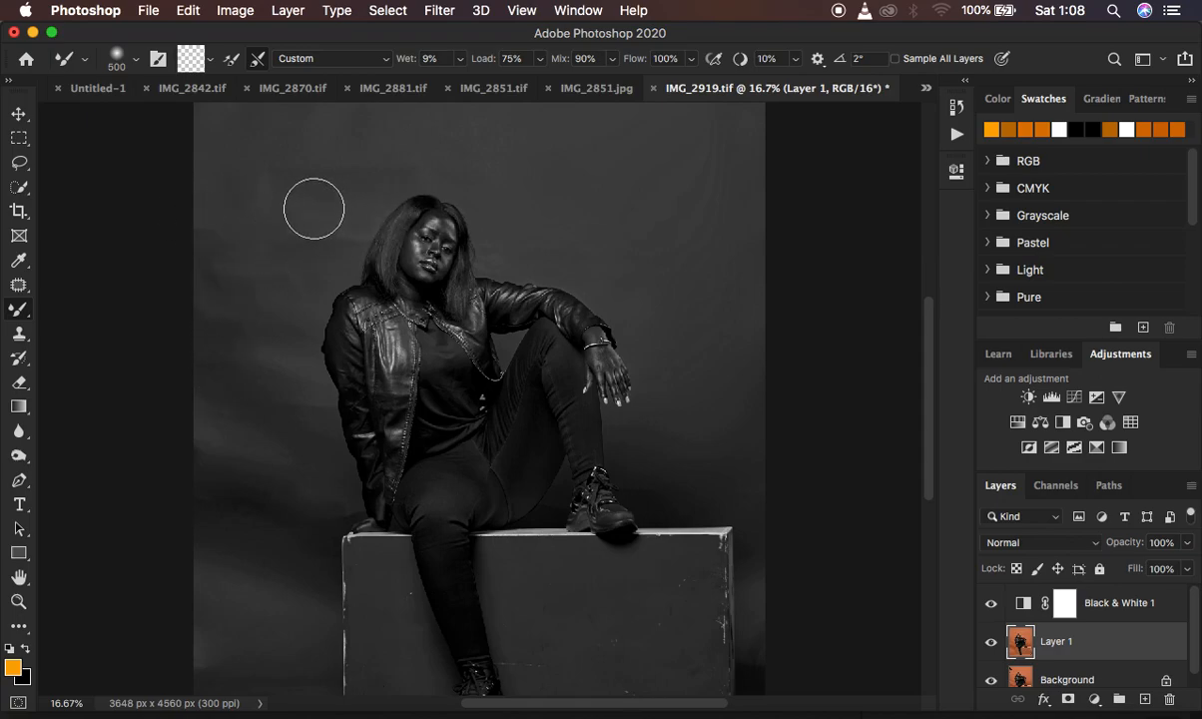
Blend the uneven backdrop tones left of the woman's head and jacket, then along her right side, at 500 px.
mouse_move(216, 243)
mouse_down()
mouse_move(215, 285)
mouse_move(202, 296)
mouse_move(228, 215)
mouse_move(234, 289)
mouse_move(254, 215)
mouse_move(278, 246)
mouse_move(333, 226)
mouse_move(270, 176)
mouse_move(303, 152)
mouse_move(336, 196)
mouse_move(310, 176)
mouse_move(255, 175)
mouse_move(412, 144)
mouse_move(475, 156)
mouse_move(375, 148)
mouse_move(327, 206)
mouse_up()
mouse_move(224, 289)
mouse_down()
mouse_move(226, 336)
mouse_move(220, 322)
mouse_move(269, 376)
mouse_move(229, 306)
mouse_move(219, 307)
mouse_move(221, 340)
mouse_move(236, 277)
mouse_move(258, 339)
mouse_move(265, 315)
mouse_up()
mouse_move(279, 260)
mouse_down()
mouse_move(295, 233)
mouse_move(288, 199)
mouse_up()
mouse_move(261, 325)
mouse_down()
mouse_move(268, 405)
mouse_move(300, 418)
mouse_move(282, 409)
mouse_move(211, 442)
mouse_move(287, 408)
mouse_move(277, 365)
mouse_up()
drag(280, 300, 290, 261)
mouse_move(292, 188)
mouse_down()
mouse_move(260, 195)
mouse_move(314, 174)
mouse_move(285, 205)
mouse_up()
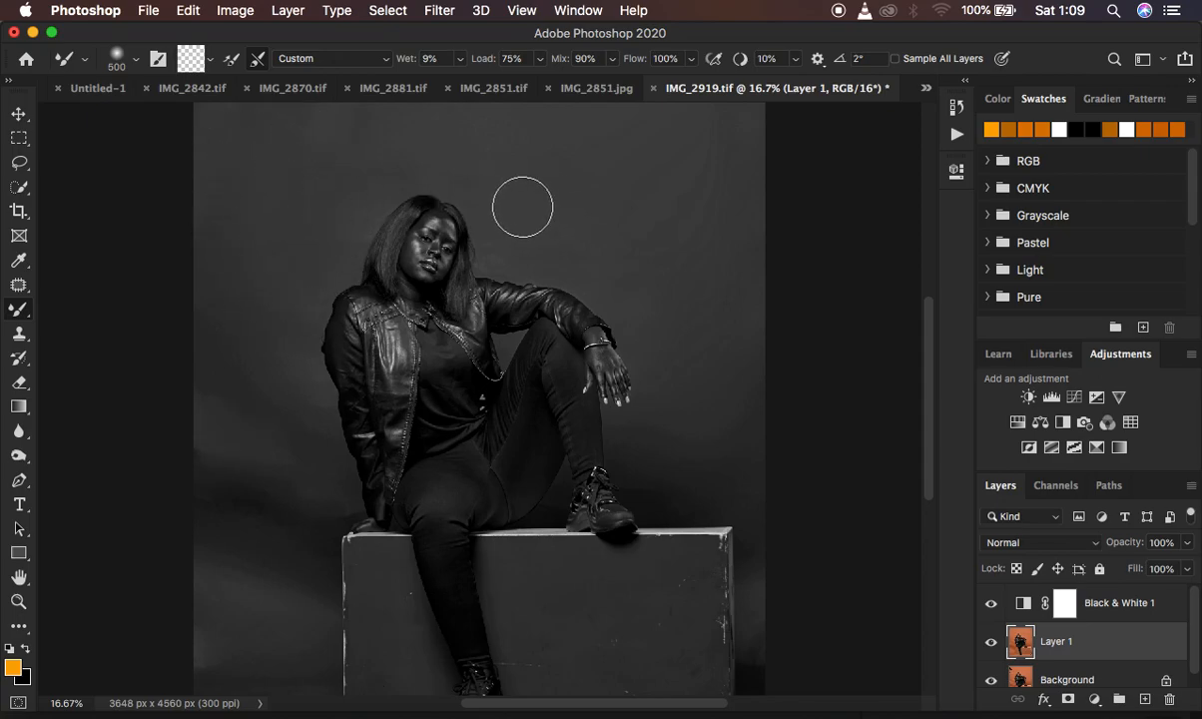
mouse_move(332, 170)
mouse_down()
mouse_move(299, 233)
mouse_move(280, 193)
mouse_up()
mouse_move(495, 215)
mouse_down()
mouse_move(491, 242)
mouse_move(516, 258)
mouse_move(511, 231)
mouse_move(600, 266)
mouse_move(651, 363)
mouse_up()
drag(690, 478, 754, 483)
Enlarge the Mixer Brush to 700 px and smooth the backdrop shadows left of the woman and behind her raised foot.
key(bracketright)
key(bracketright)
key(bracketright)
key(bracketright)
mouse_move(226, 400)
mouse_down()
mouse_move(214, 504)
mouse_move(234, 532)
mouse_move(271, 496)
mouse_move(231, 485)
mouse_move(236, 475)
mouse_move(274, 518)
mouse_move(263, 518)
mouse_move(274, 510)
mouse_up()
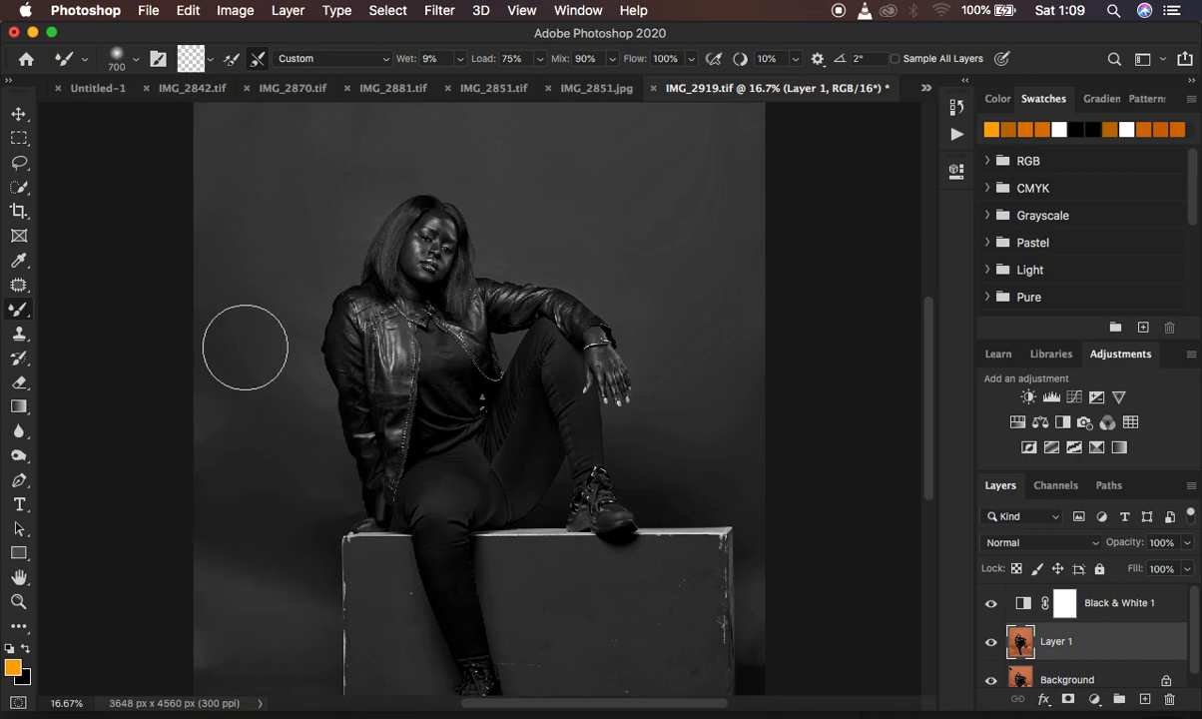
mouse_move(243, 250)
mouse_down()
mouse_move(240, 278)
mouse_move(280, 285)
mouse_move(272, 266)
mouse_up()
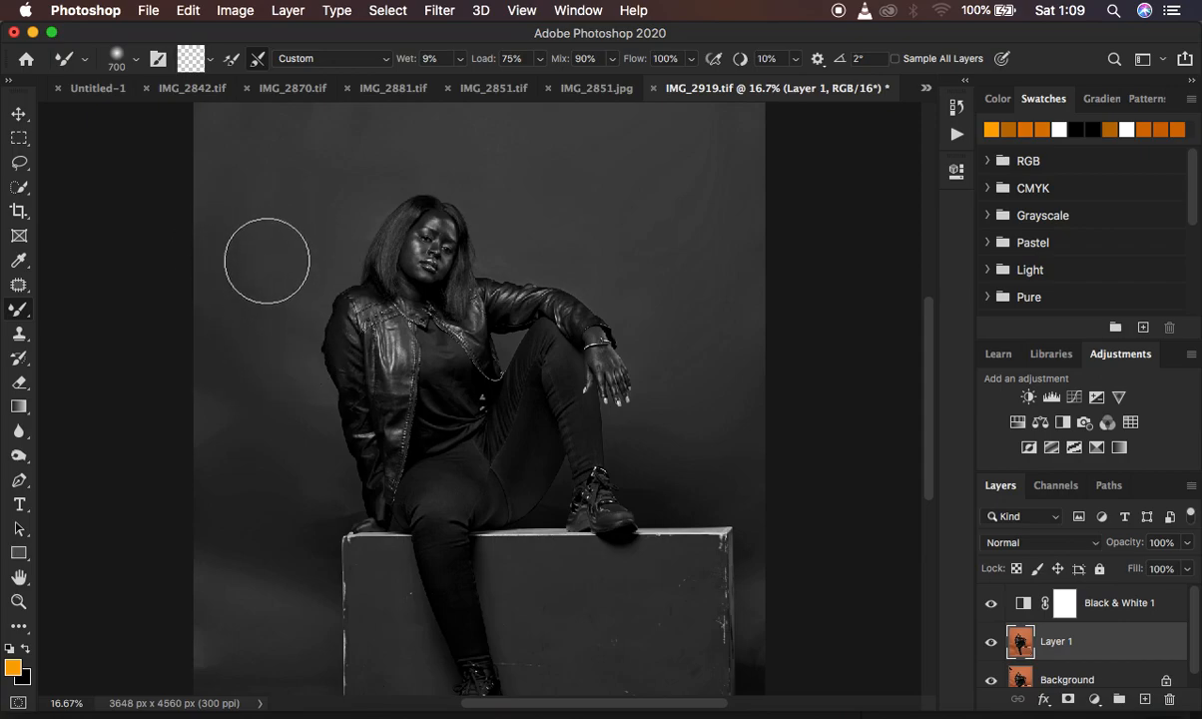
drag(291, 142, 275, 200)
drag(213, 402, 215, 404)
mouse_move(223, 585)
mouse_down()
mouse_move(220, 601)
mouse_move(271, 603)
mouse_move(276, 585)
mouse_up()
mouse_move(280, 499)
mouse_down()
mouse_move(282, 410)
mouse_move(296, 448)
mouse_move(269, 434)
mouse_up()
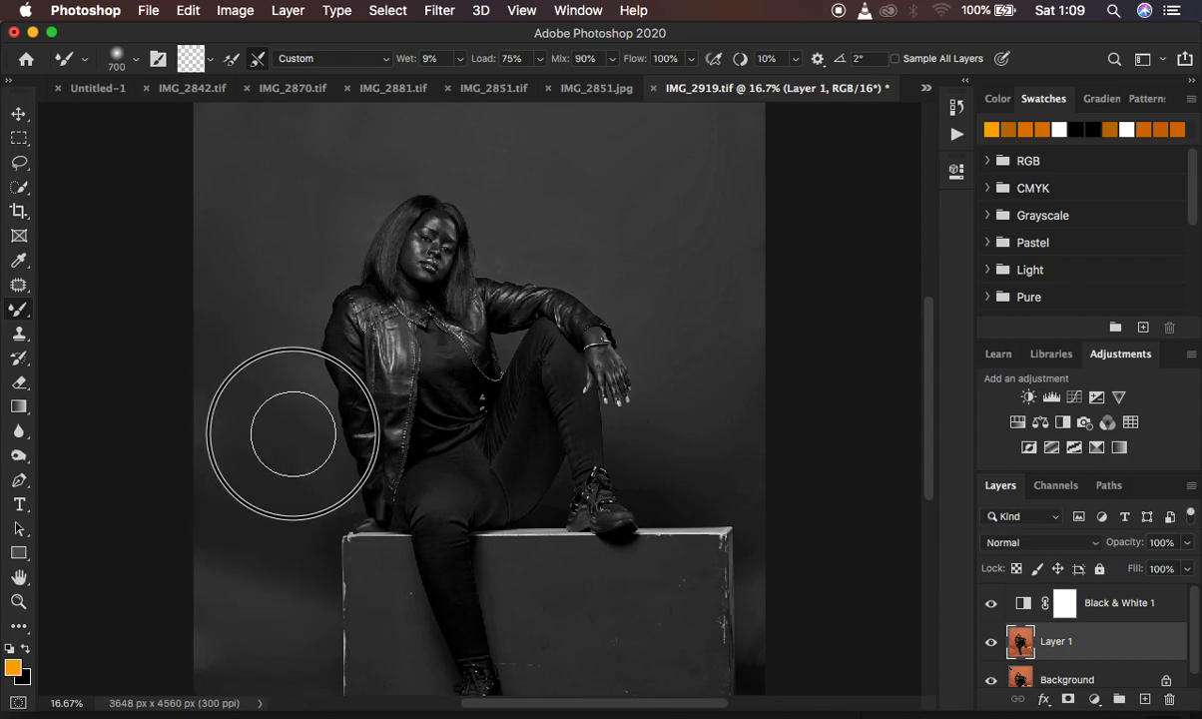
mouse_move(675, 395)
mouse_down()
mouse_move(690, 434)
mouse_move(720, 449)
mouse_up()
mouse_move(265, 179)
mouse_down()
mouse_move(222, 180)
mouse_move(281, 167)
mouse_move(286, 205)
mouse_up()
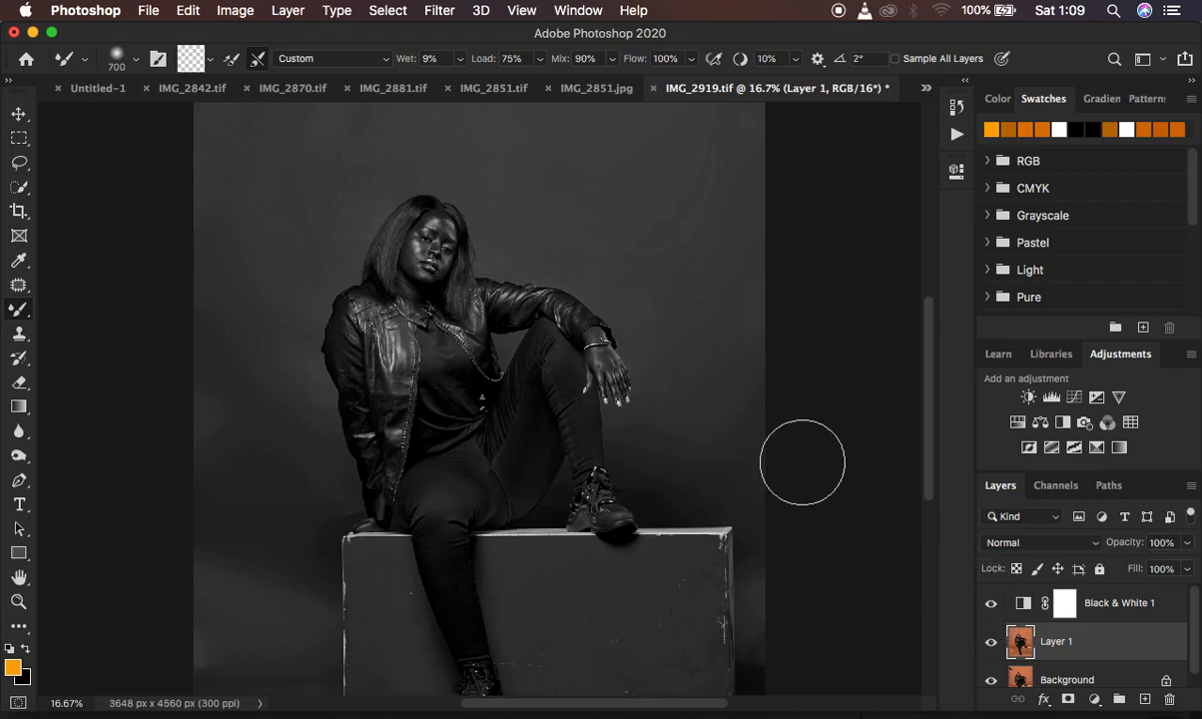
Smooth the backdrop beside the box's left end and the floor along its base, reducing the Mixer Brush to 175 and 150 px.
scroll(628, 442, down, 5)
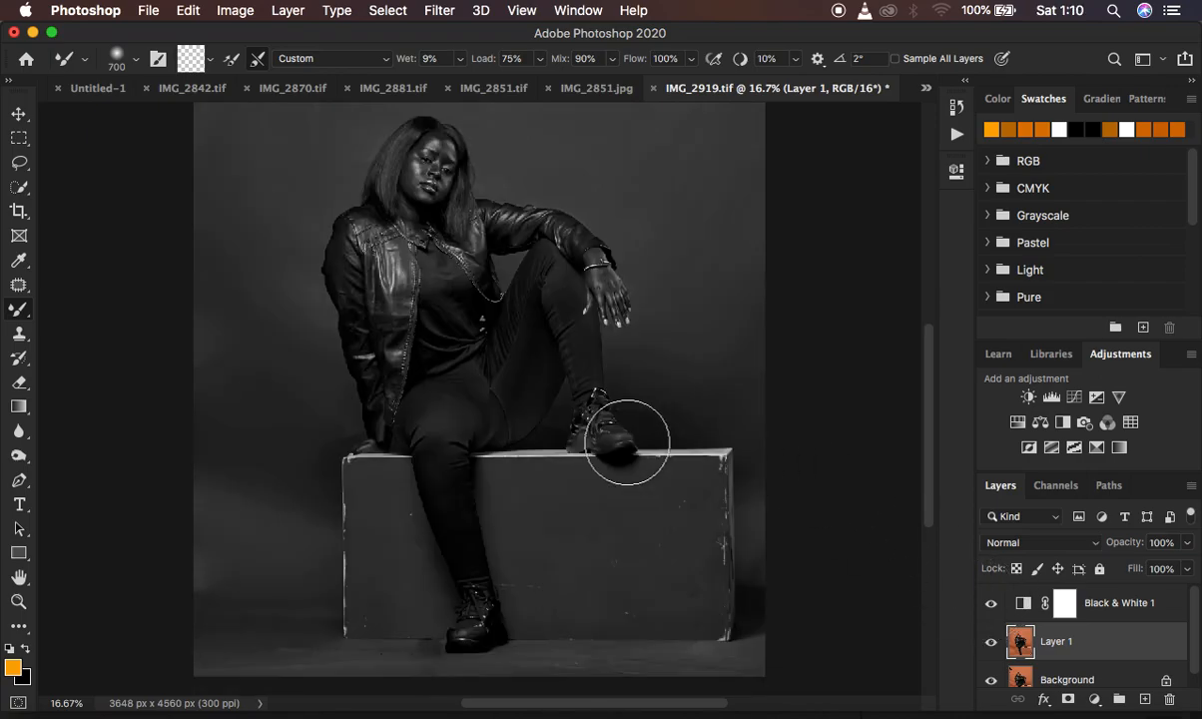
key(super+equal)
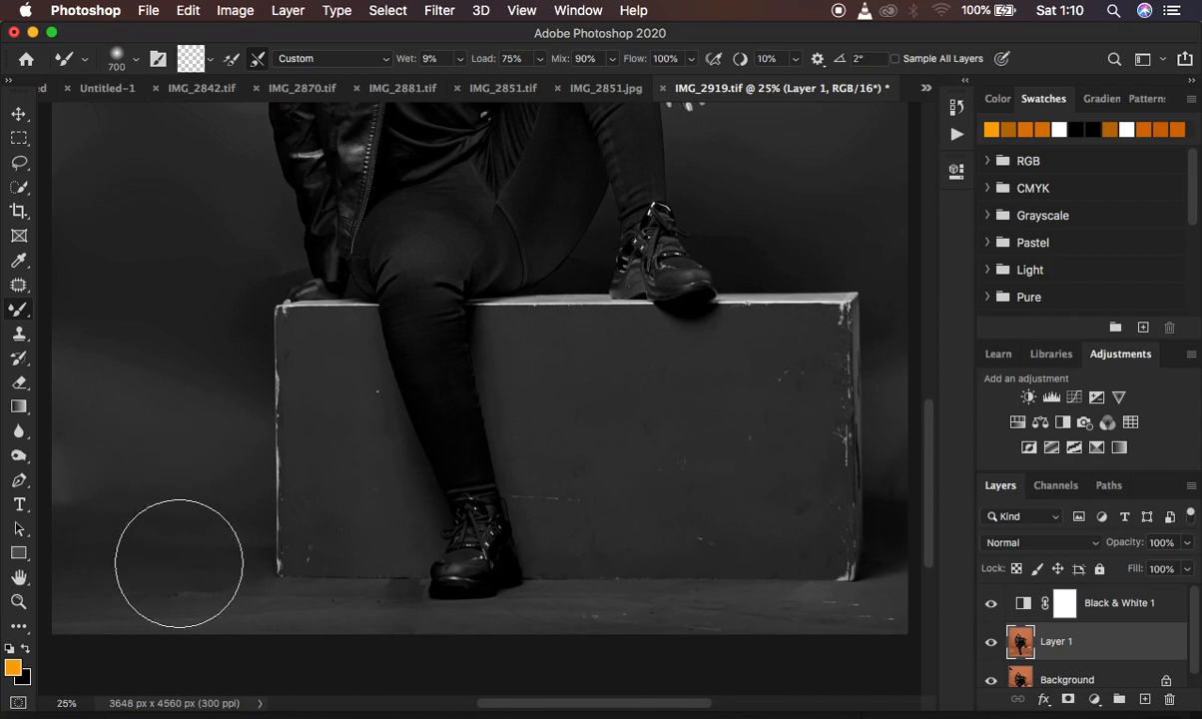
mouse_move(123, 456)
mouse_down()
mouse_move(87, 450)
mouse_move(125, 458)
mouse_move(76, 452)
mouse_move(67, 469)
mouse_move(95, 449)
mouse_up()
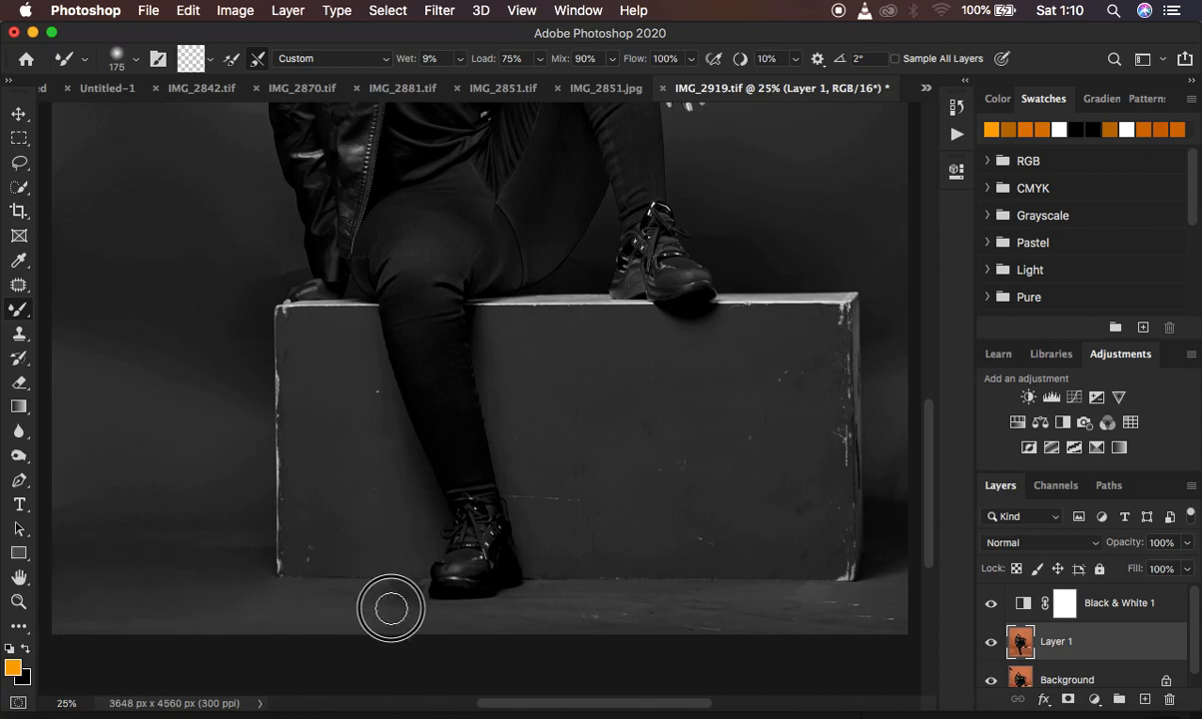
mouse_move(391, 602)
mouse_down()
mouse_move(360, 593)
mouse_move(413, 617)
mouse_move(312, 599)
mouse_up()
mouse_move(205, 560)
mouse_down()
mouse_move(145, 559)
mouse_move(207, 551)
mouse_move(160, 547)
mouse_up()
click(89, 542)
mouse_move(636, 635)
mouse_down()
mouse_move(487, 635)
mouse_move(726, 614)
mouse_move(735, 619)
mouse_move(681, 626)
mouse_move(733, 618)
mouse_move(747, 636)
mouse_move(811, 636)
mouse_move(871, 619)
mouse_move(708, 623)
mouse_up()
drag(497, 629, 509, 633)
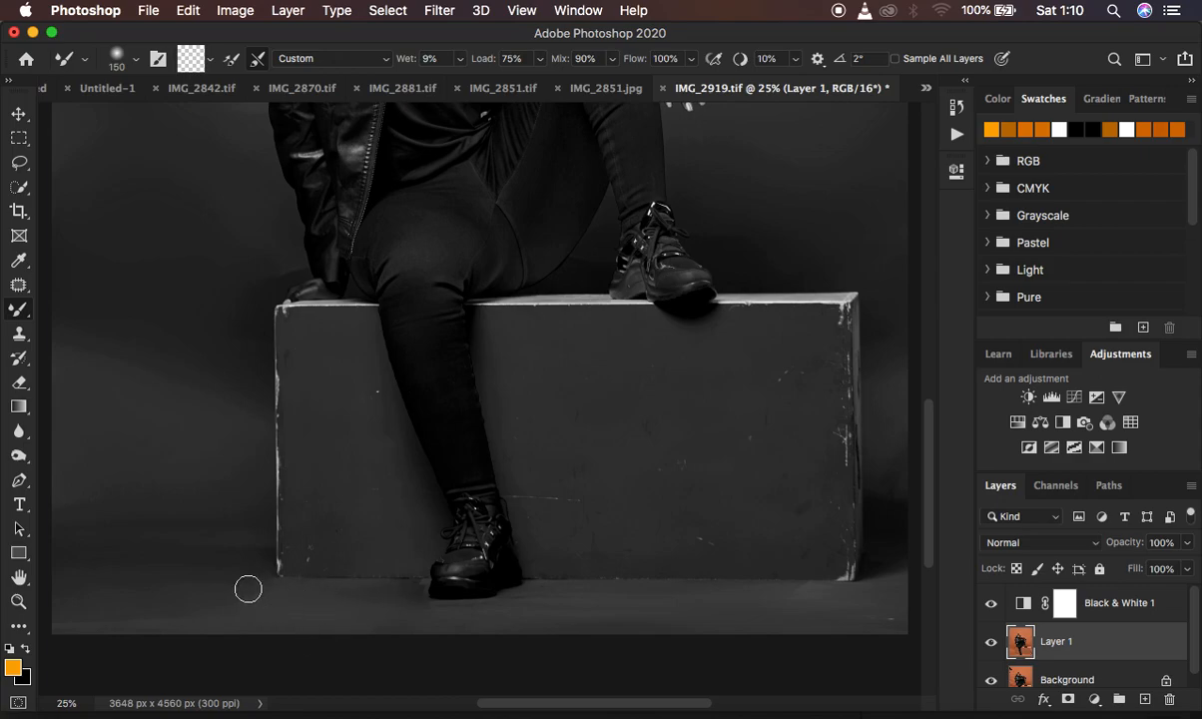
Temporarily hide Black & White 1 and repeatedly toggle Layer 1 to compare the full colour portrait before and after retouching.
click(990, 604)
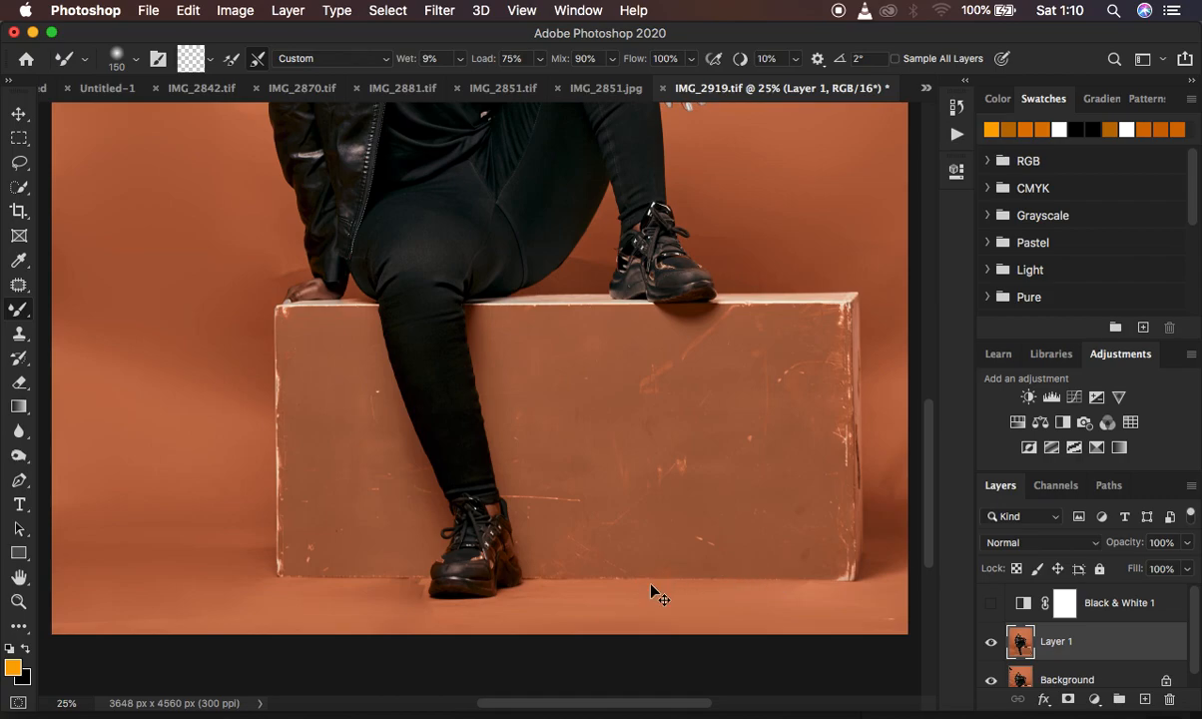
key(ctrl+minus)
key(ctrl+minus)
key(ctrl+plus)
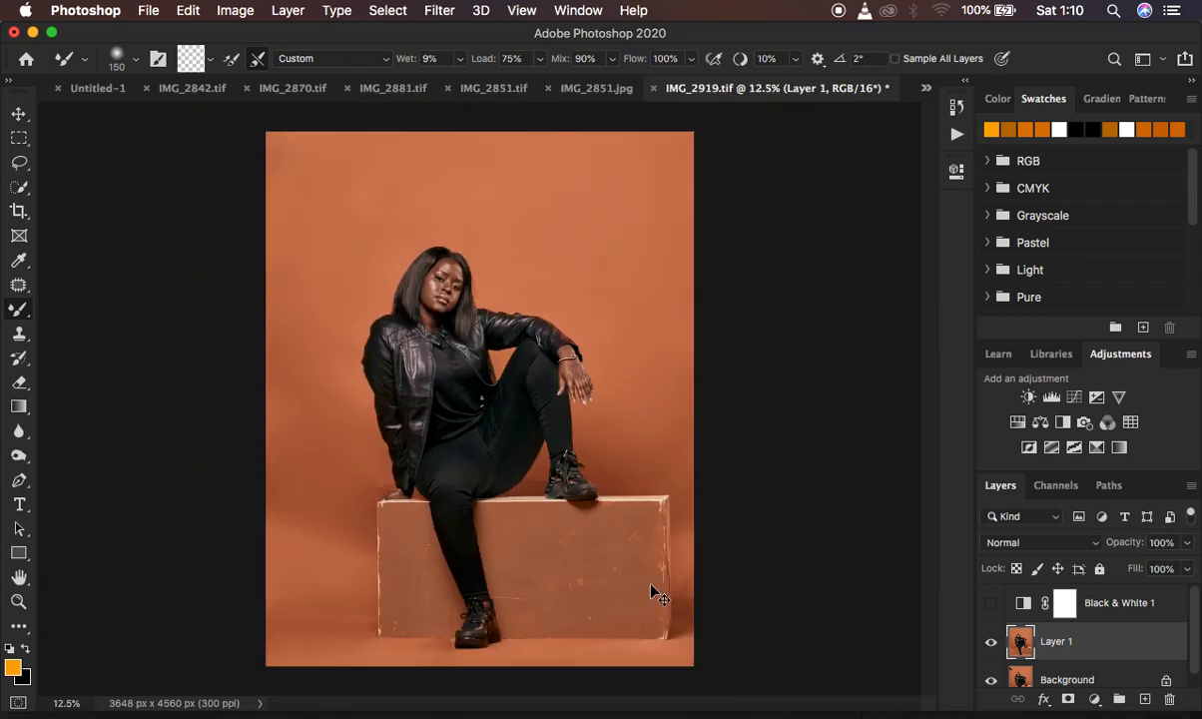
click(991, 640)
click(992, 642)
click(991, 643)
click(991, 642)
click(992, 643)
click(992, 643)
click(992, 642)
click(992, 642)
click(992, 642)
click(991, 642)
click(992, 643)
click(991, 642)
click(994, 643)
click(992, 642)
click(990, 604)
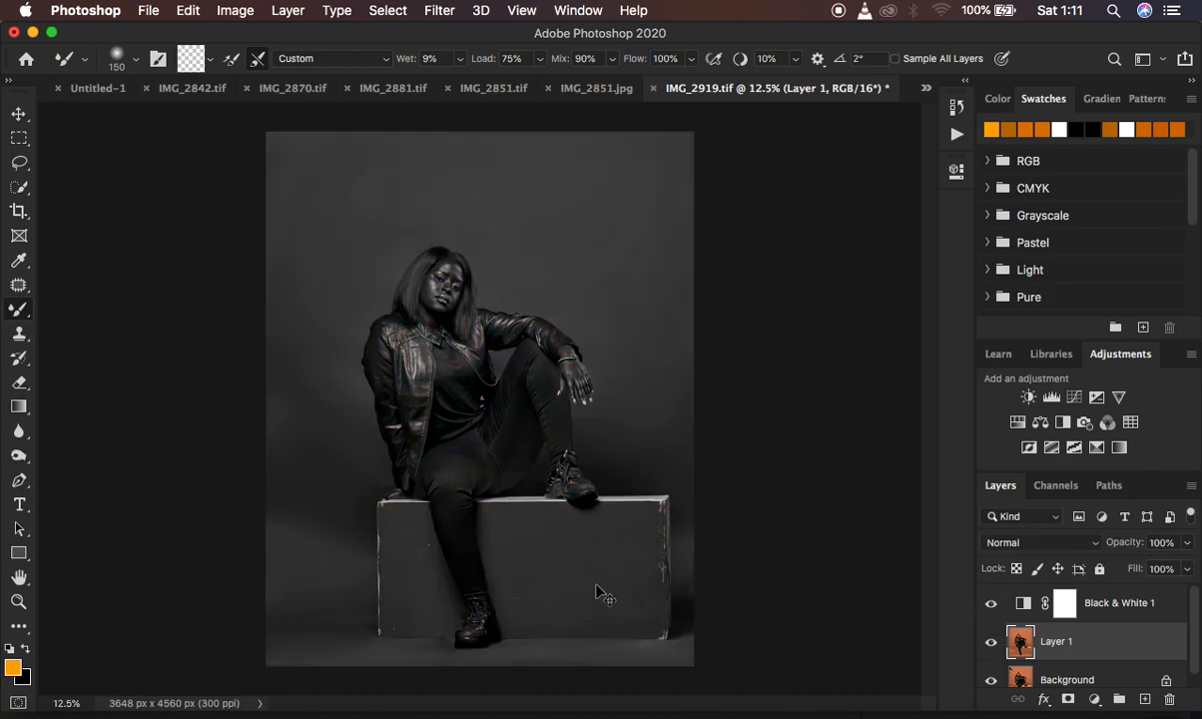
Smooth scratches on the box's front face with the Mixer Brush at 175 px and check it in colour without Black & White 1.
key(super+plus)
key(super+plus)
scroll(596, 585, down, 5)
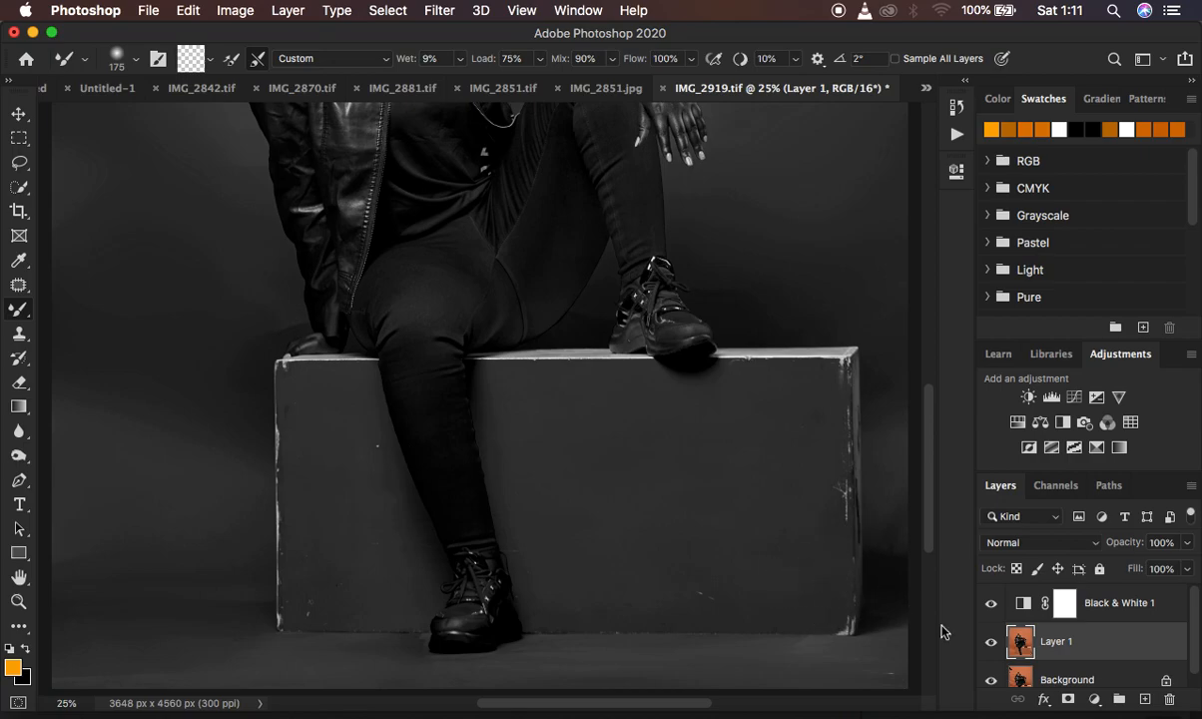
click(991, 607)
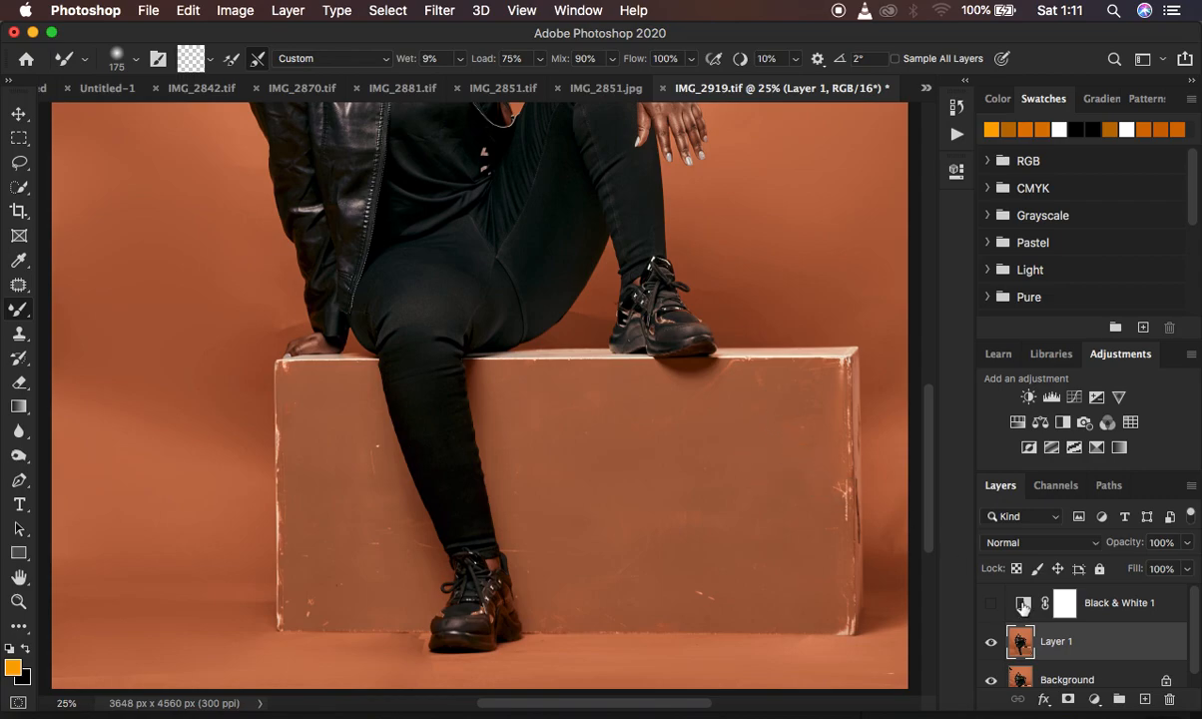
click(991, 603)
Even out the box's front on both sides of the leg at 300 px and clean its lower edge at 100 px.
mouse_move(797, 441)
mouse_down()
mouse_move(760, 464)
mouse_move(763, 419)
mouse_move(732, 389)
mouse_up()
mouse_move(814, 465)
mouse_down()
mouse_move(830, 539)
mouse_move(804, 535)
mouse_move(775, 585)
mouse_move(772, 530)
mouse_move(814, 547)
mouse_move(825, 605)
mouse_move(805, 569)
mouse_move(769, 555)
mouse_move(632, 579)
mouse_move(783, 574)
mouse_move(767, 520)
mouse_move(804, 545)
mouse_move(789, 574)
mouse_move(647, 596)
mouse_move(614, 568)
mouse_move(541, 560)
mouse_move(543, 499)
mouse_up()
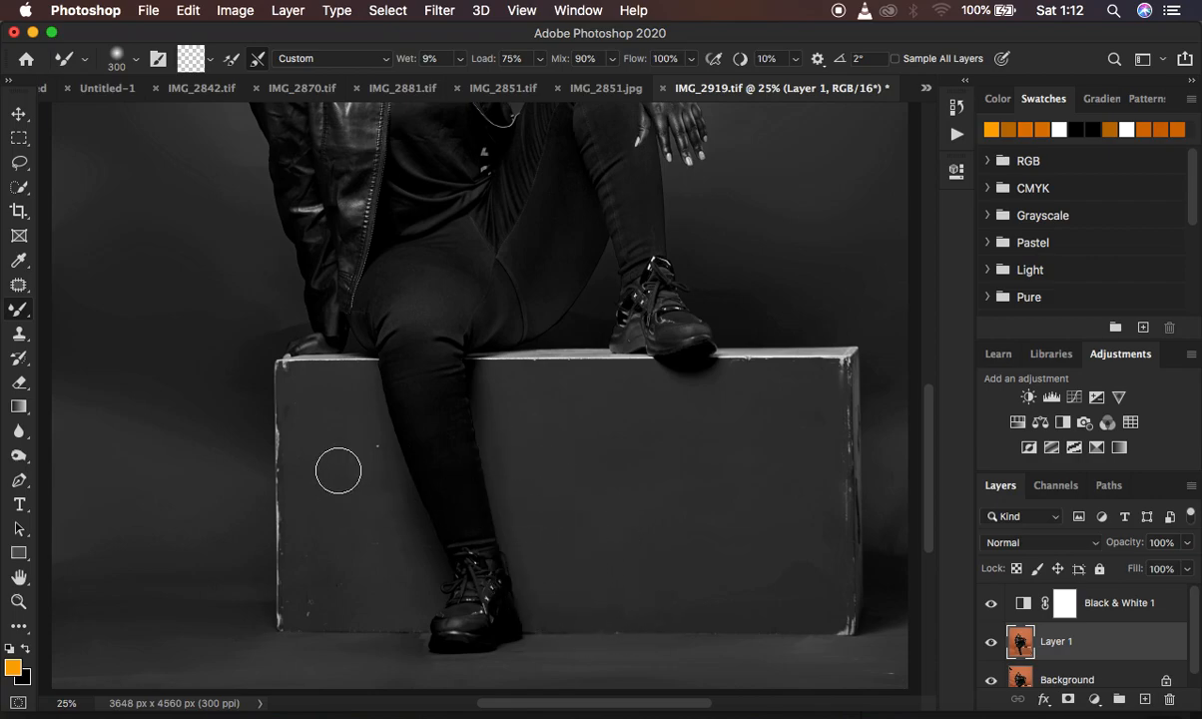
mouse_move(311, 419)
mouse_down()
mouse_move(379, 451)
mouse_move(359, 537)
mouse_move(334, 570)
mouse_move(316, 558)
mouse_move(310, 606)
mouse_move(381, 522)
mouse_move(387, 532)
mouse_move(331, 593)
mouse_move(328, 576)
mouse_move(310, 586)
mouse_move(310, 610)
mouse_move(311, 559)
mouse_move(320, 571)
mouse_move(375, 471)
mouse_move(378, 495)
mouse_move(299, 439)
mouse_move(290, 472)
mouse_move(317, 534)
mouse_move(306, 560)
mouse_move(298, 552)
mouse_move(296, 505)
mouse_move(294, 530)
mouse_move(333, 565)
mouse_move(319, 603)
mouse_move(375, 592)
mouse_up()
mouse_move(735, 396)
mouse_down()
mouse_move(821, 418)
mouse_move(800, 384)
mouse_move(827, 477)
mouse_move(821, 585)
mouse_move(789, 560)
mouse_move(610, 604)
mouse_up()
drag(550, 641, 497, 666)
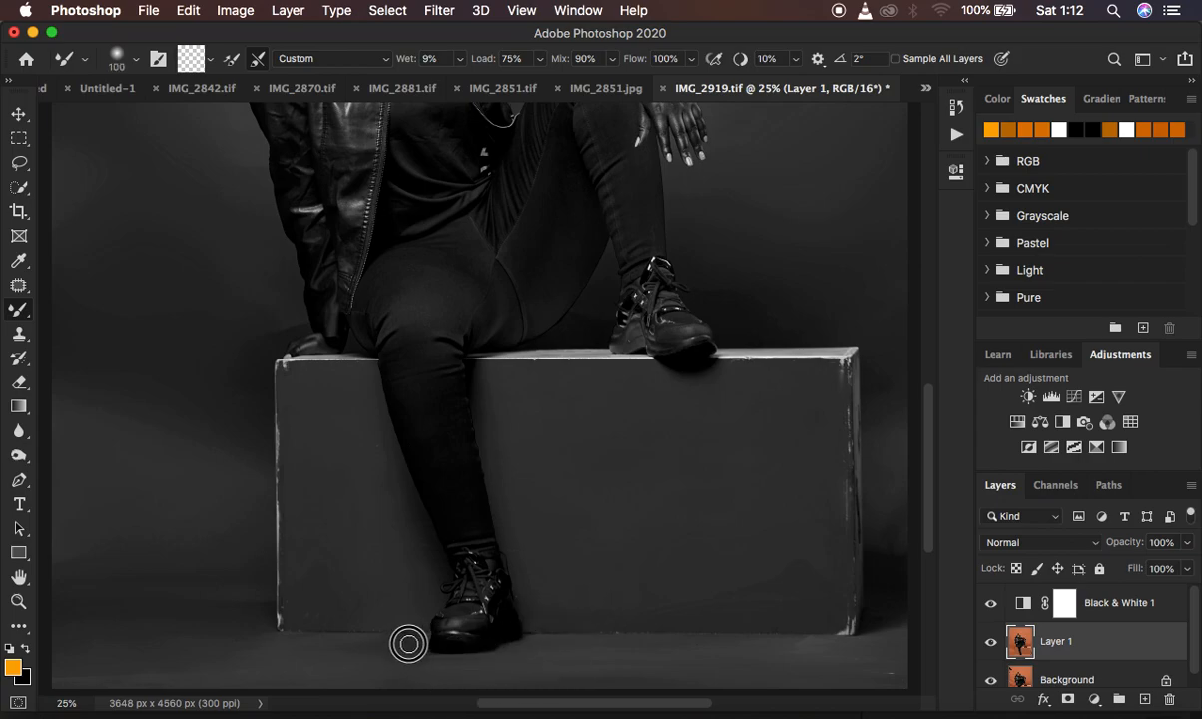
Blend the box's lower front and base edge left of the standing shoe with the Mixer Brush at 100 px.
key(super+equal)
key(super+equal)
key(super+equal)
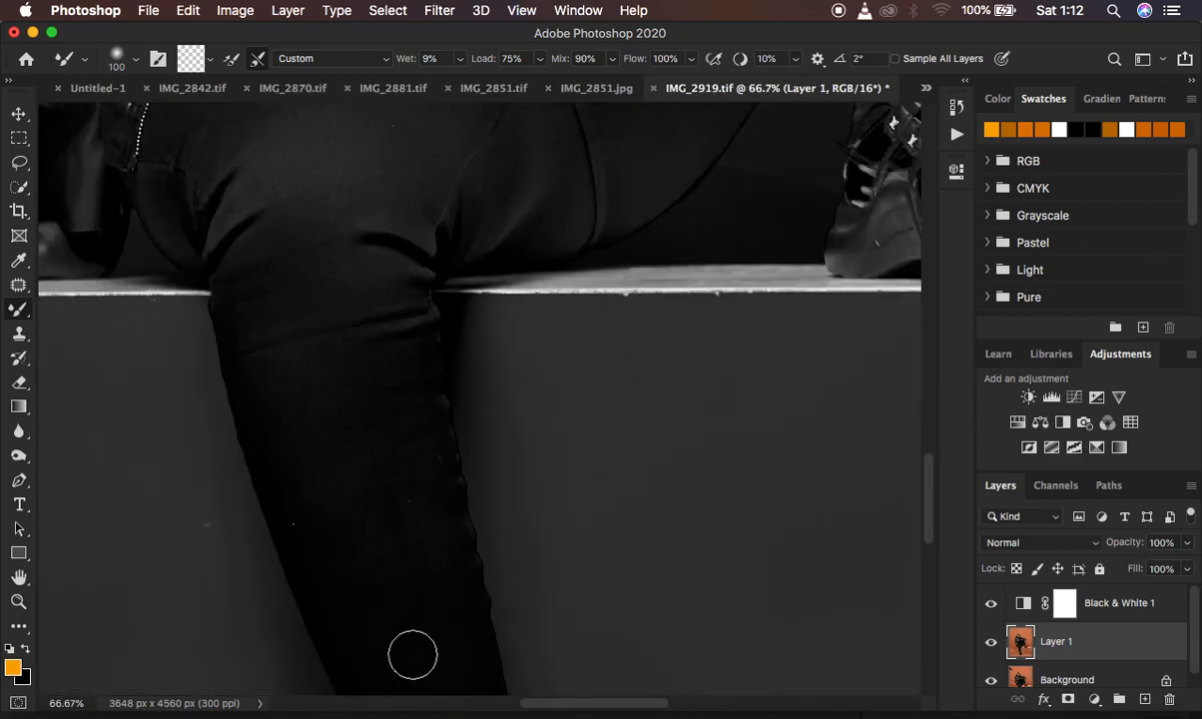
scroll(412, 655, down, 10)
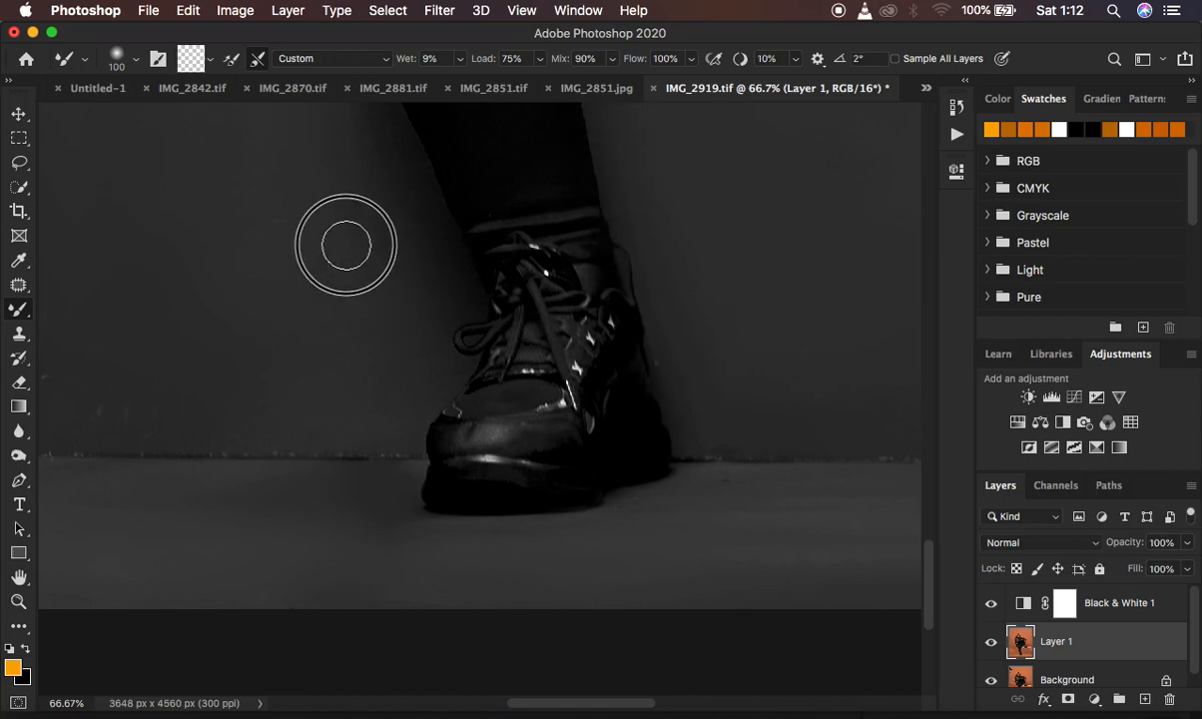
mouse_move(78, 410)
mouse_down()
mouse_move(333, 420)
mouse_move(299, 426)
mouse_move(314, 500)
mouse_move(244, 526)
mouse_move(212, 559)
mouse_move(220, 545)
mouse_move(280, 545)
mouse_move(218, 527)
mouse_move(220, 226)
mouse_move(276, 398)
mouse_move(385, 474)
mouse_up()
scroll(330, 383, up, 3)
scroll(329, 384, left, 3)
mouse_move(521, 340)
mouse_down()
mouse_move(453, 203)
mouse_move(467, 148)
mouse_move(424, 185)
mouse_up()
Smooth the upper part of the box's front on both sides of the lowered leg at 100 px.
scroll(425, 184, up, 3)
scroll(424, 184, up, 2)
mouse_move(270, 261)
mouse_down()
mouse_move(235, 265)
mouse_move(210, 286)
mouse_move(208, 270)
mouse_move(218, 282)
mouse_move(361, 298)
mouse_move(446, 279)
mouse_up()
scroll(445, 279, up, 15)
mouse_move(293, 440)
mouse_down()
mouse_move(255, 464)
mouse_move(264, 456)
mouse_move(265, 472)
mouse_move(233, 456)
mouse_move(417, 469)
mouse_move(444, 526)
mouse_up()
drag(781, 511, 788, 537)
Smooth the box's front below the raised shoe and soften the scuffs along its right edge at 100 px.
scroll(790, 538, right, 10)
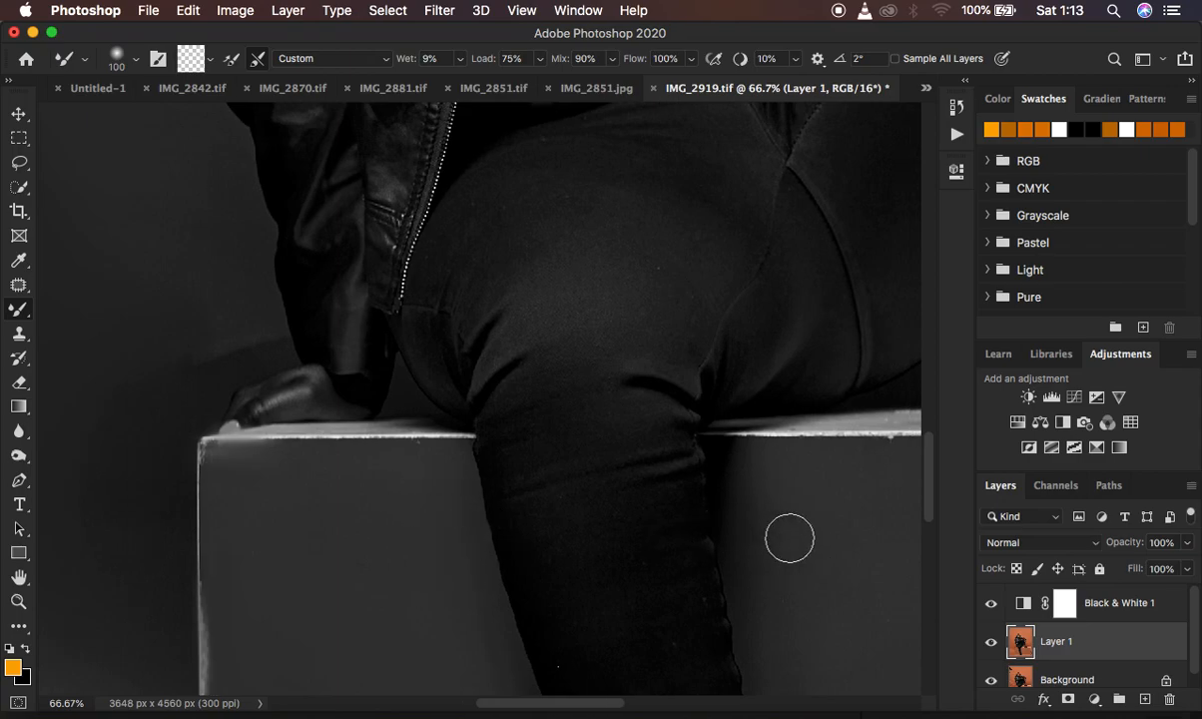
mouse_move(508, 512)
mouse_down()
mouse_move(279, 601)
mouse_move(269, 461)
mouse_move(429, 437)
mouse_up()
scroll(663, 501, right, 3)
scroll(663, 501, right, 8)
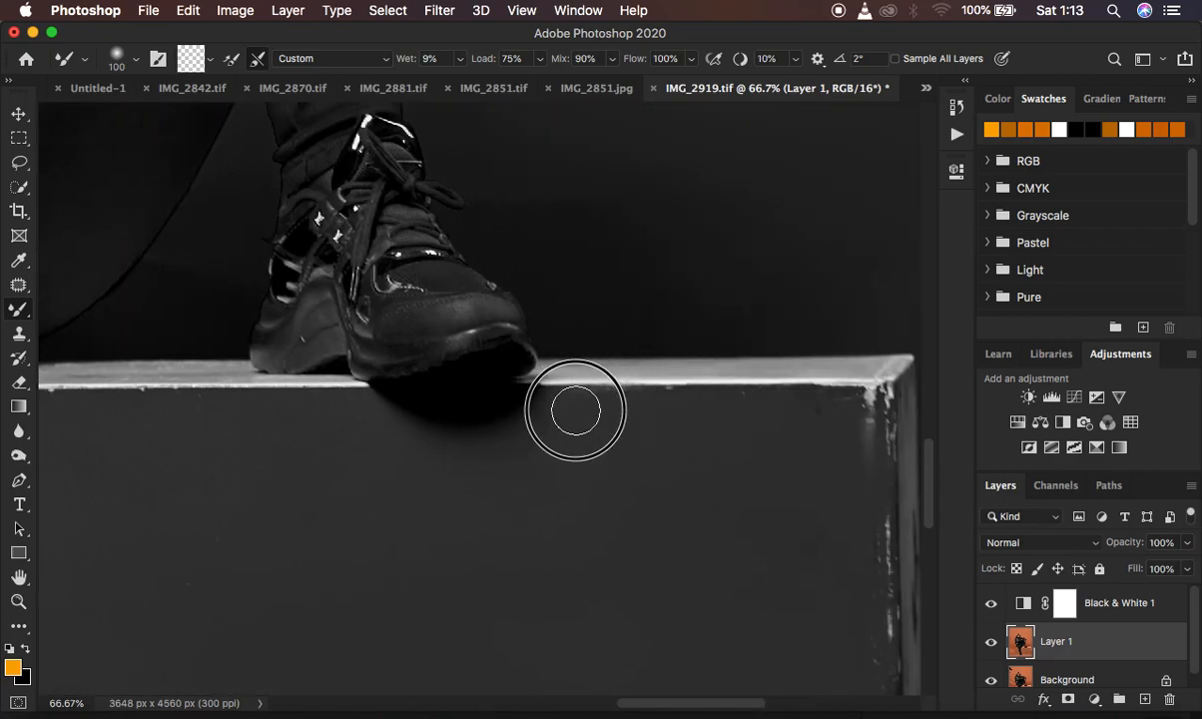
mouse_move(837, 412)
mouse_down()
mouse_move(858, 457)
mouse_move(868, 410)
mouse_move(858, 409)
mouse_move(868, 522)
mouse_move(874, 557)
mouse_up()
scroll(874, 557, down, 5)
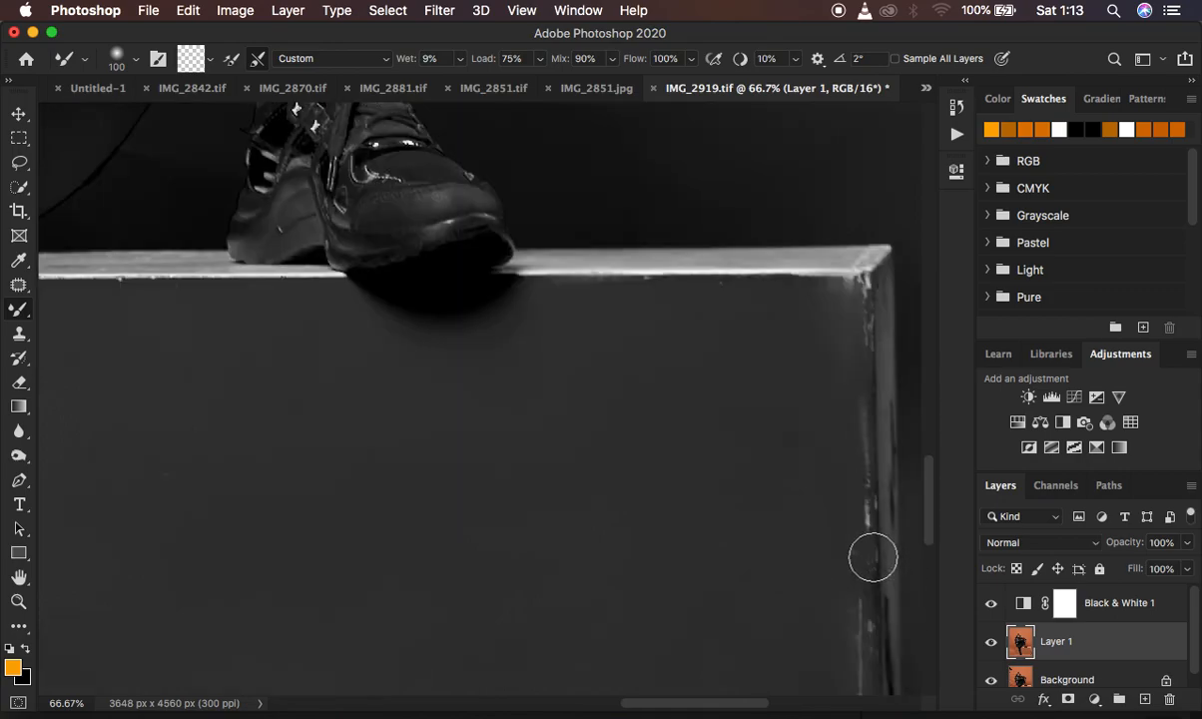
mouse_move(667, 456)
mouse_down()
mouse_move(810, 439)
mouse_move(844, 415)
mouse_move(847, 552)
mouse_move(843, 520)
mouse_up()
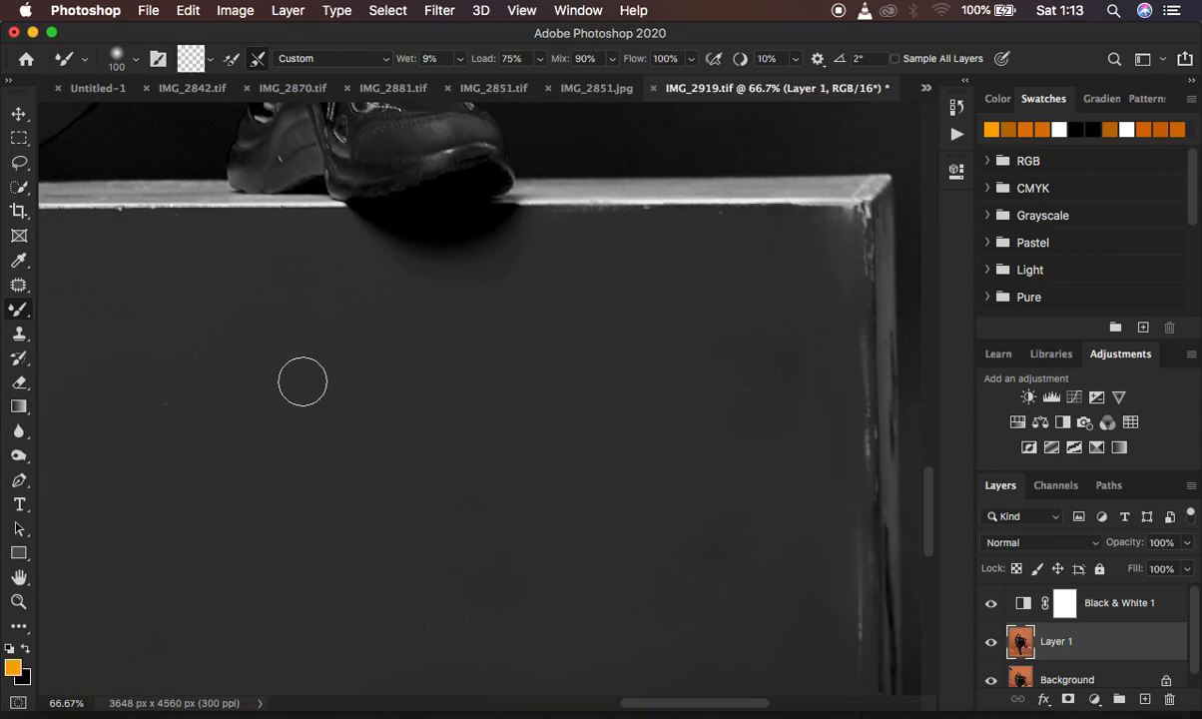
Hide the Black & White 1 layer to show the full portrait in colour and set the Mixer Brush to 250 px.
key(super+minus)
key(super+minus)
key(super+minus)
key(super+minus)
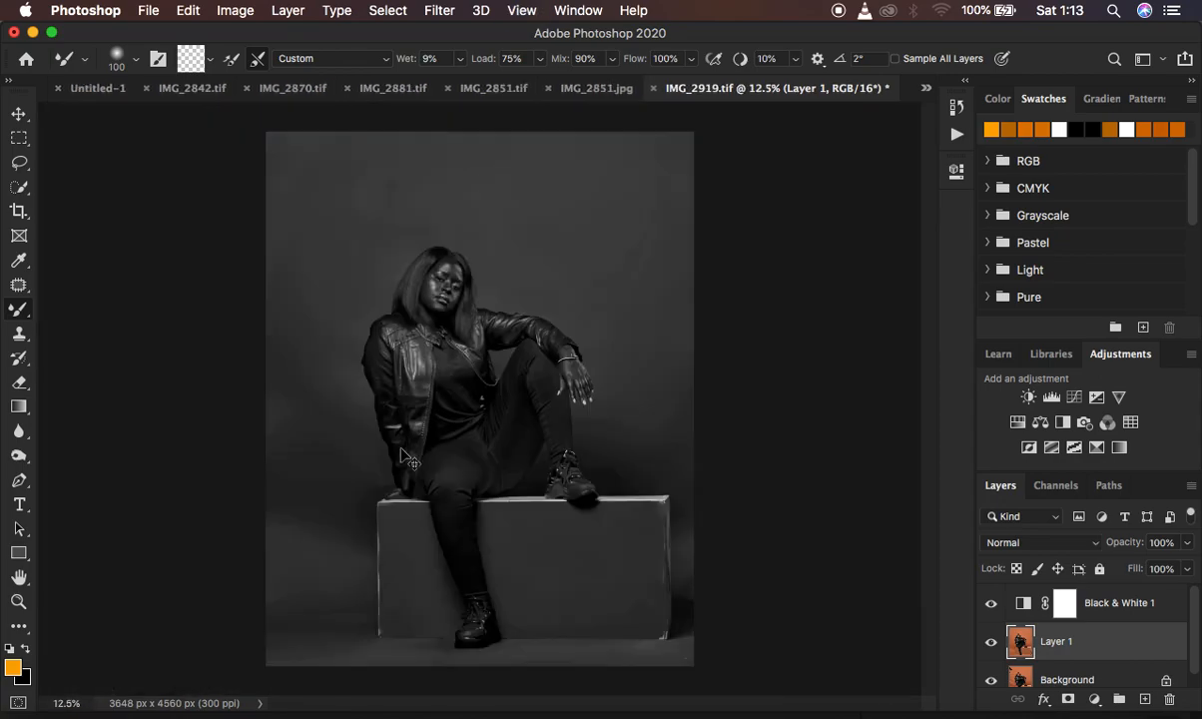
click(992, 606)
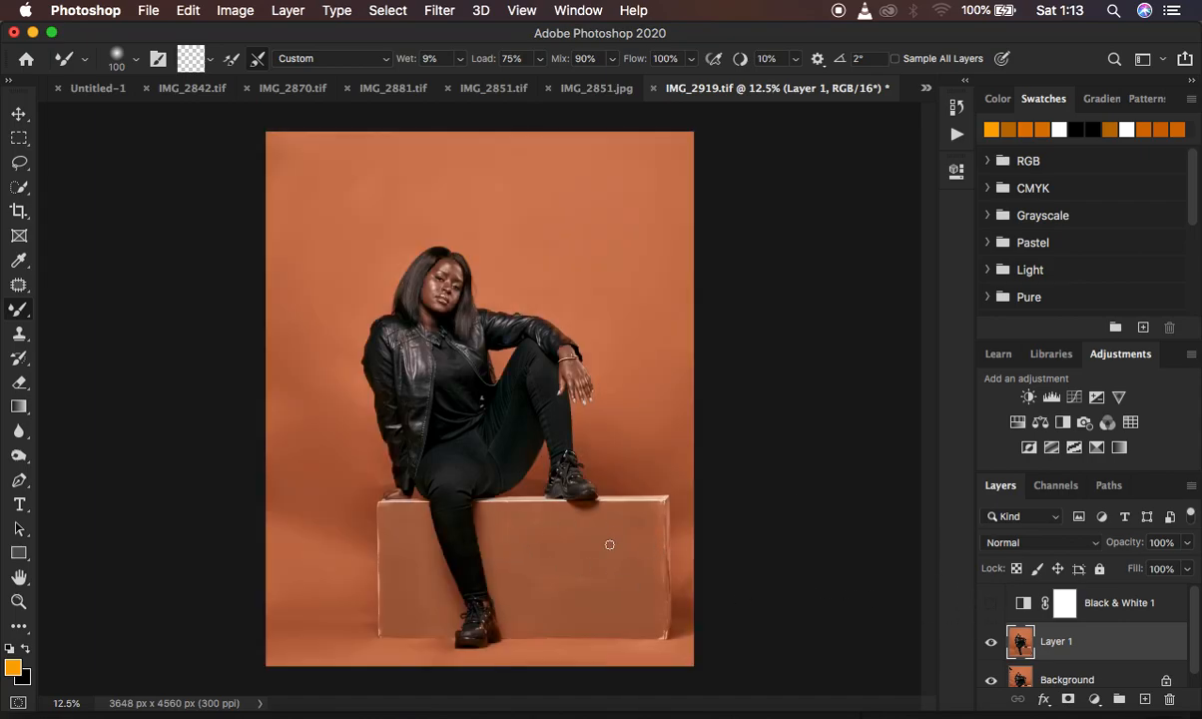
key(bracketright)
key(bracketright)
key(bracketleft)
key(bracketleft)
key(bracketright)
key(bracketright)
Compare the colour portrait with and without Layer 1's retouching, leaving the layer visible.
click(992, 642)
click(992, 642)
click(992, 642)
click(991, 644)
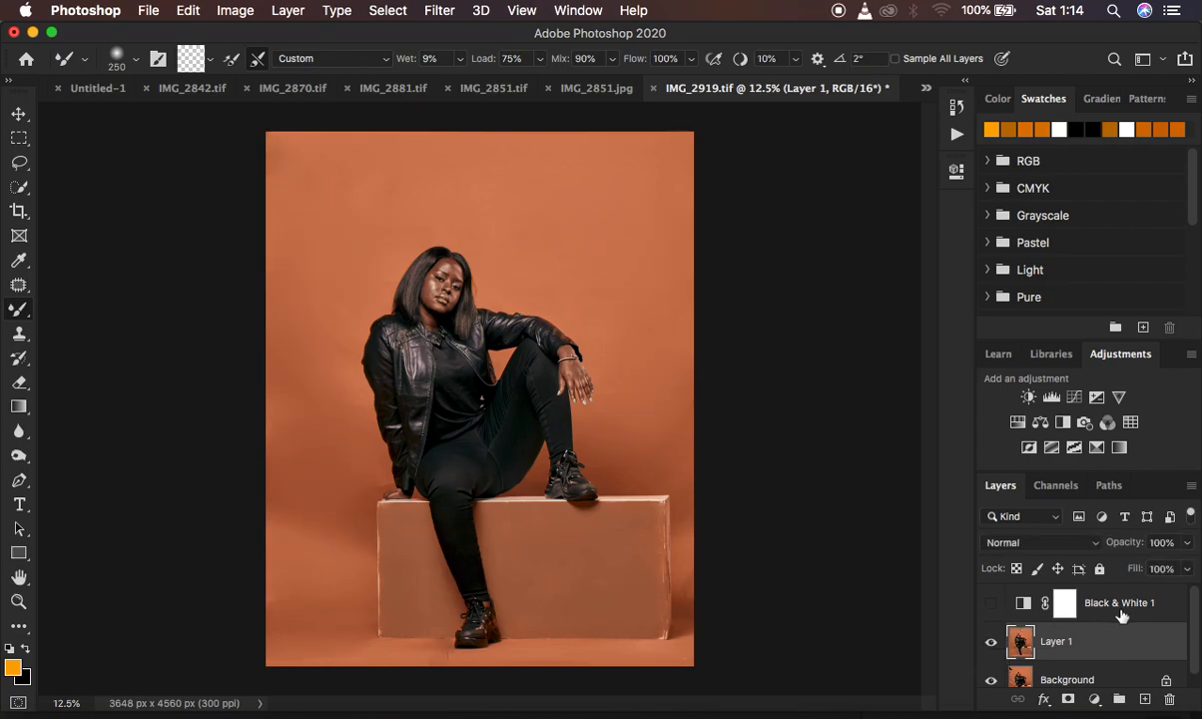